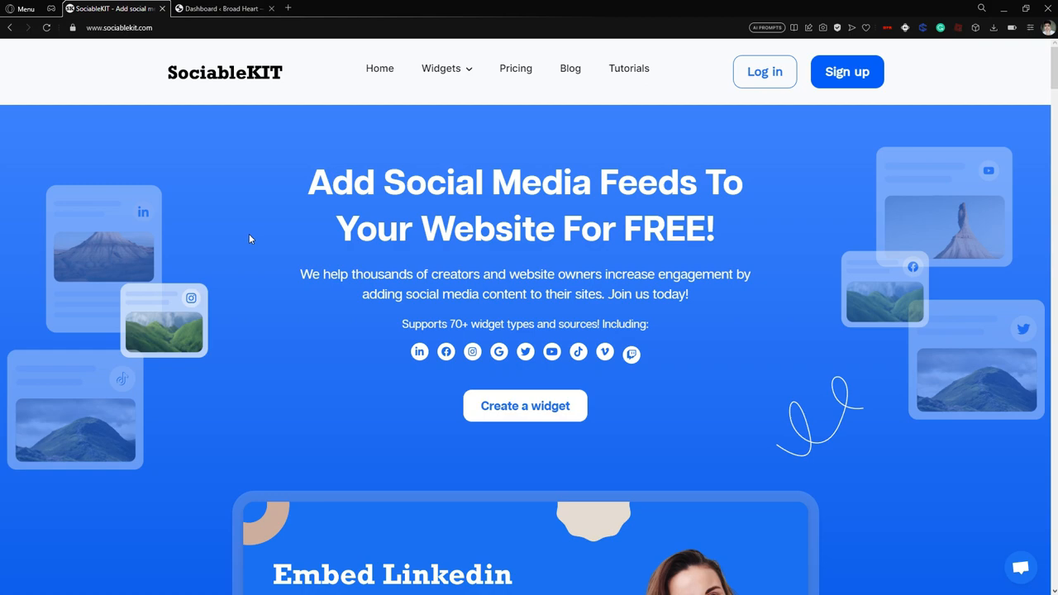
{"action": "left_click", "coordinate": [307, 28]}
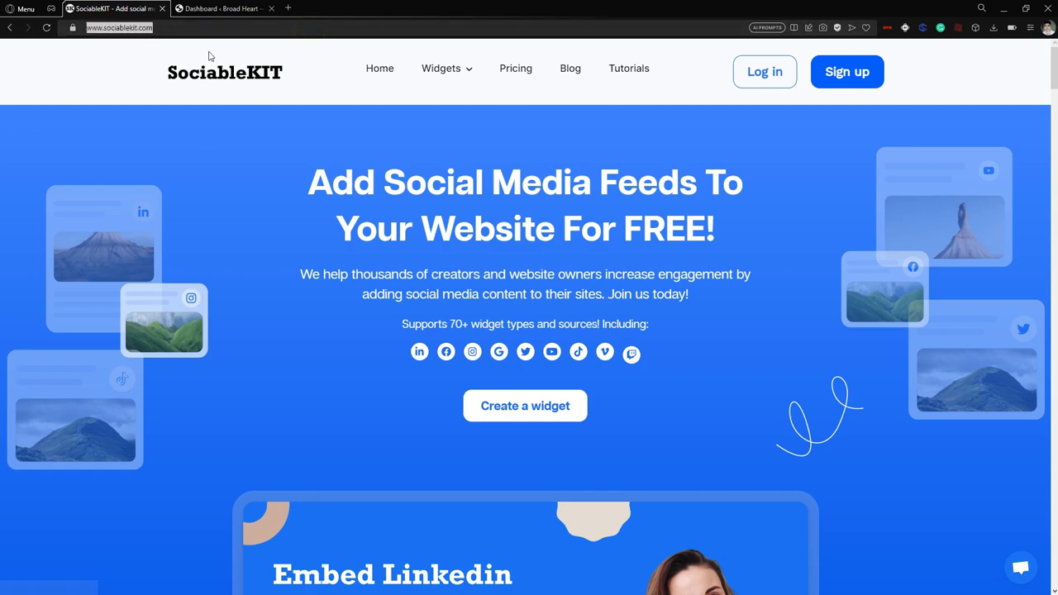
{"action": "left_click", "coordinate": [190, 114]}
{"action": "left_click_drag", "start_coordinate": [177, 31], "coordinate": [88, 36]}
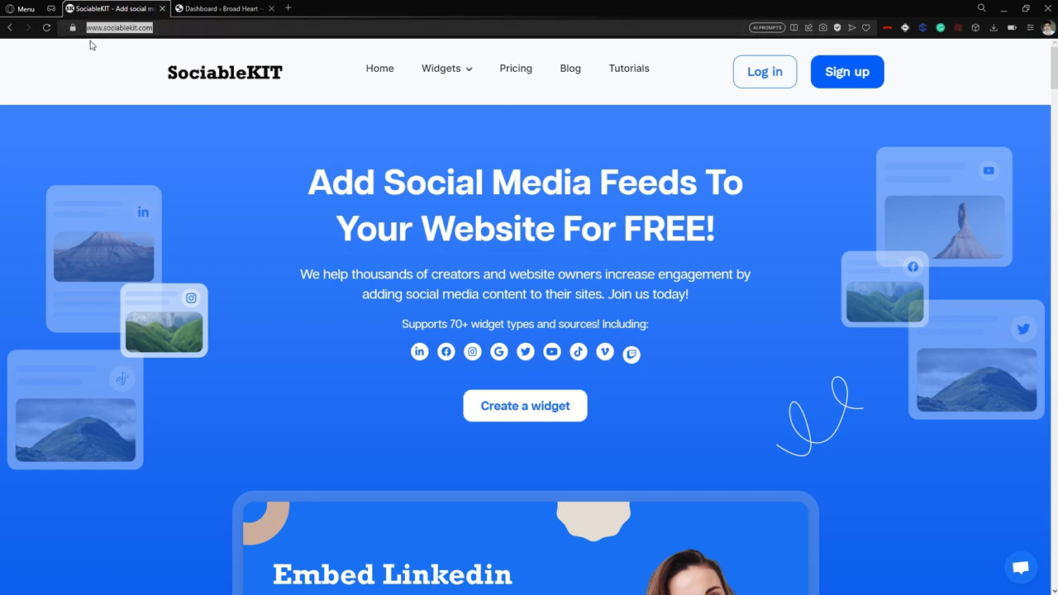
{"action": "left_click", "coordinate": [214, 124]}
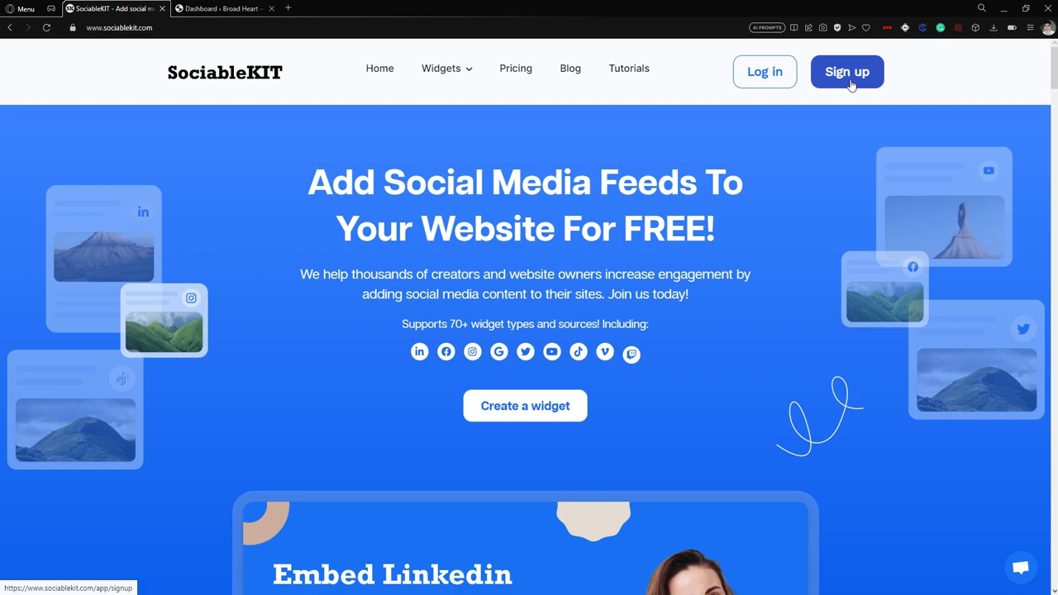
Log in to the SociableKIT account and start creating a new widget.
{"action": "left_click", "coordinate": [768, 86]}
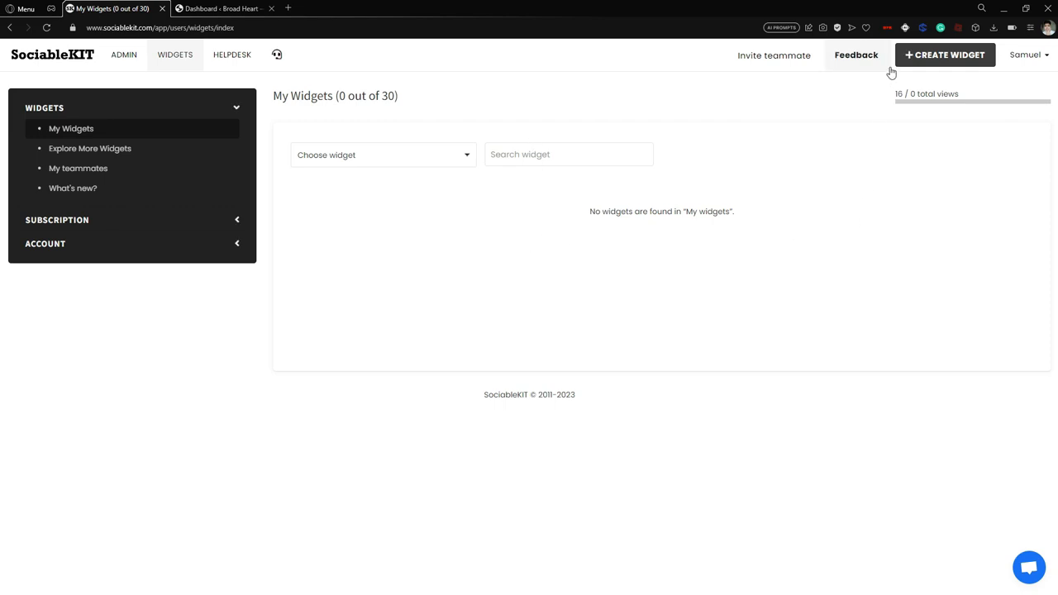
{"action": "left_click", "coordinate": [937, 62]}
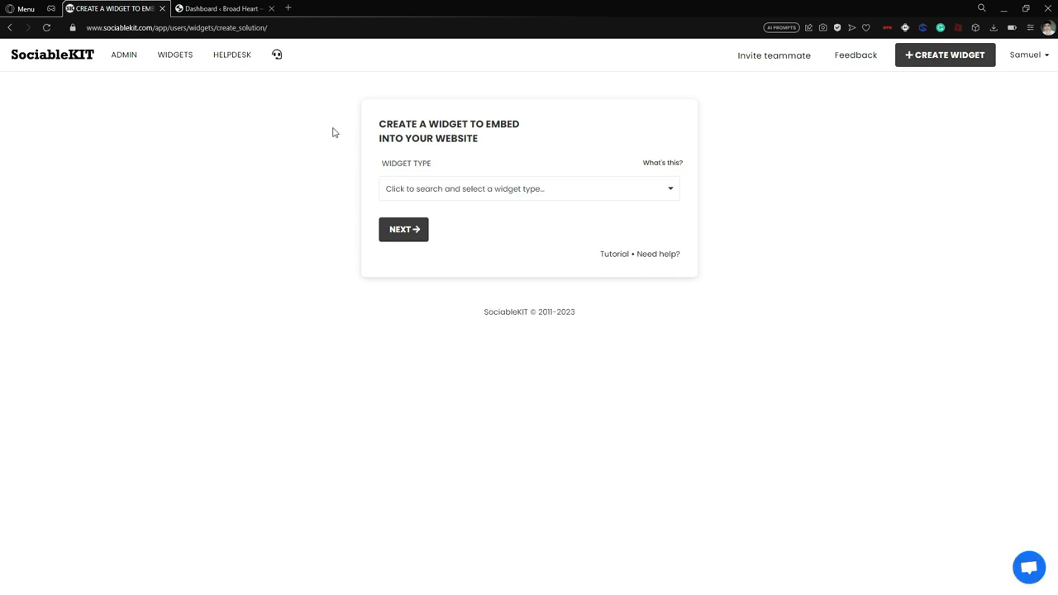
Set the new widget's type to Facebook Page Photo Albums.
{"action": "left_click_drag", "start_coordinate": [382, 164], "coordinate": [451, 168]}
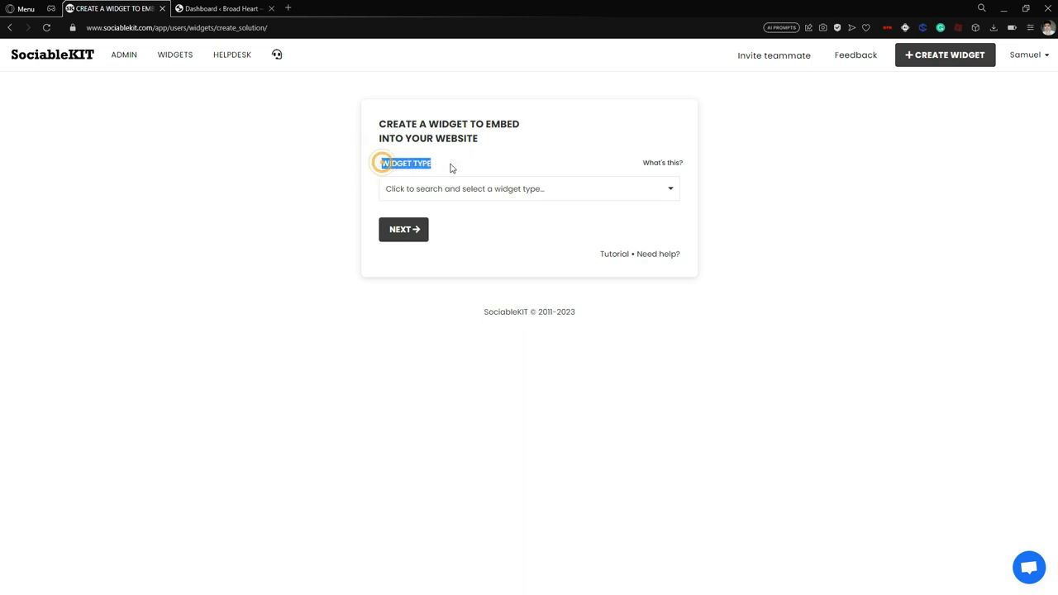
{"action": "left_click", "coordinate": [498, 208]}
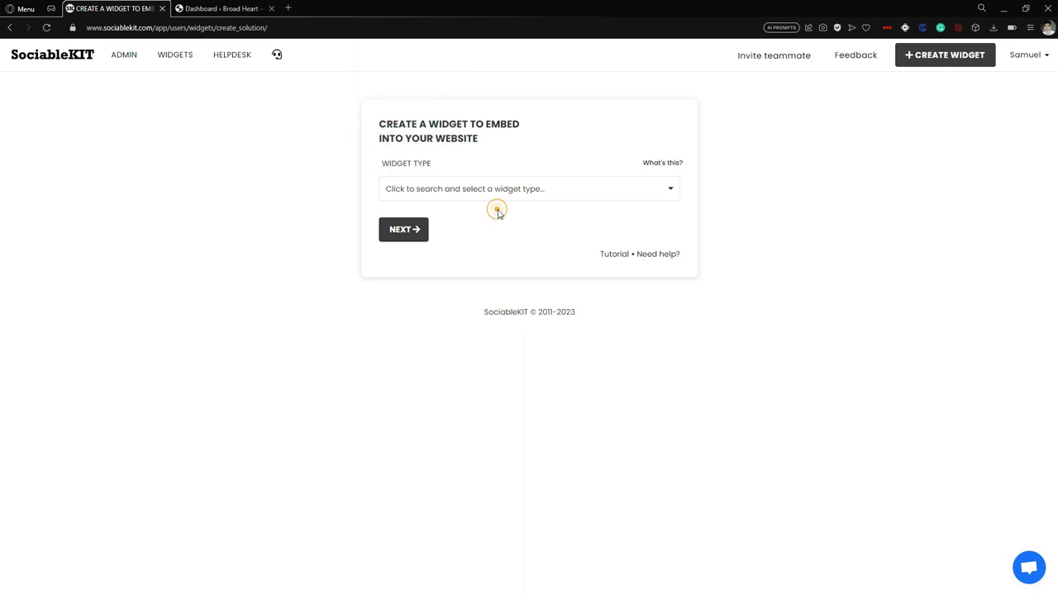
{"action": "left_click", "coordinate": [652, 192]}
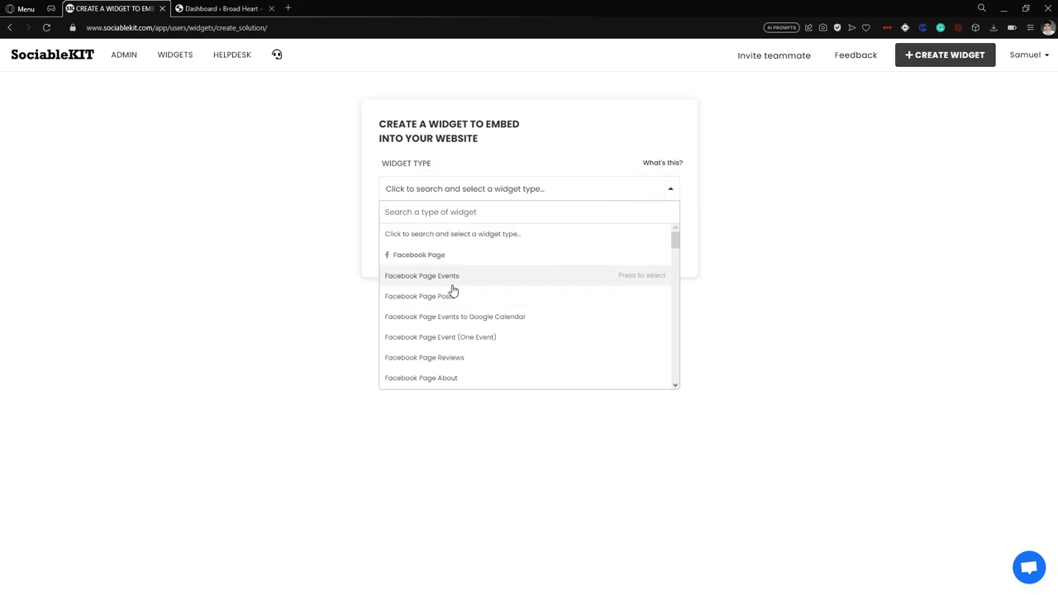
{"action": "scroll", "coordinate": [453, 291], "scroll_direction": "down", "scroll_amount": 5}
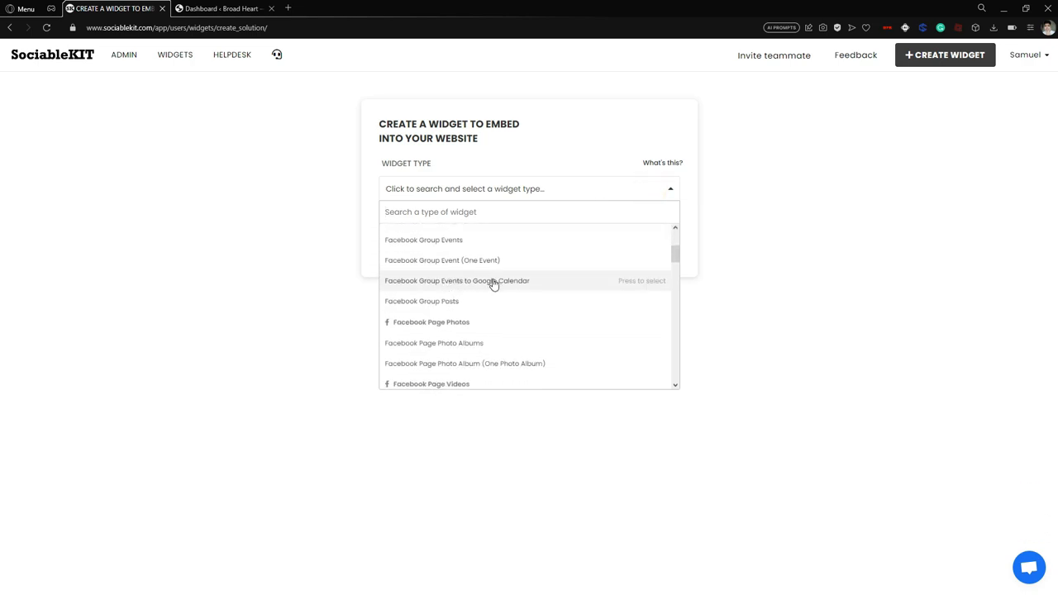
{"action": "left_click", "coordinate": [470, 345]}
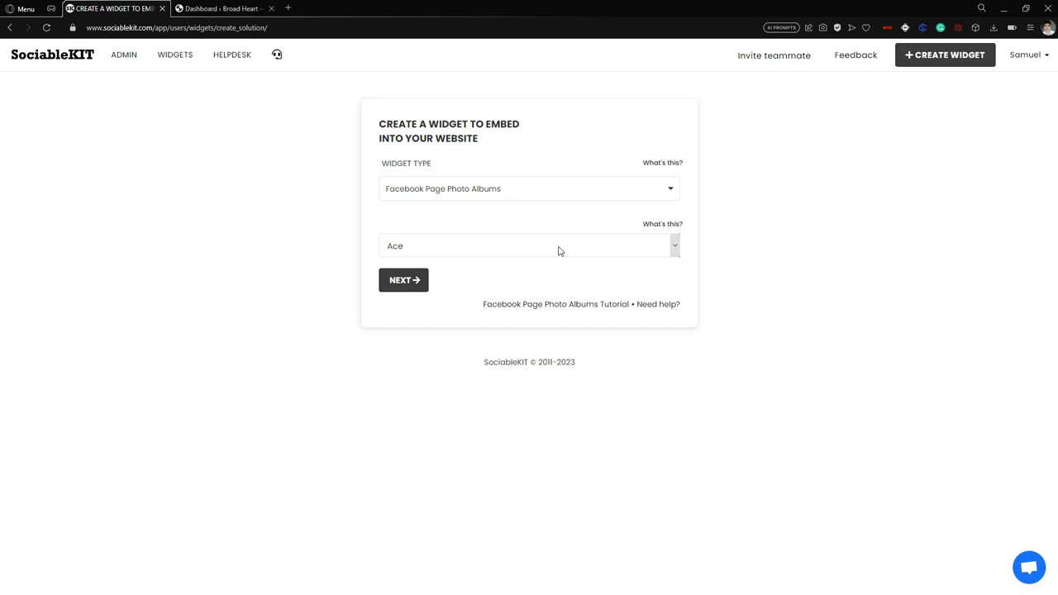
Choose the Posted By DSM page as the widget's source and continue to its customization page.
{"action": "left_click", "coordinate": [671, 252]}
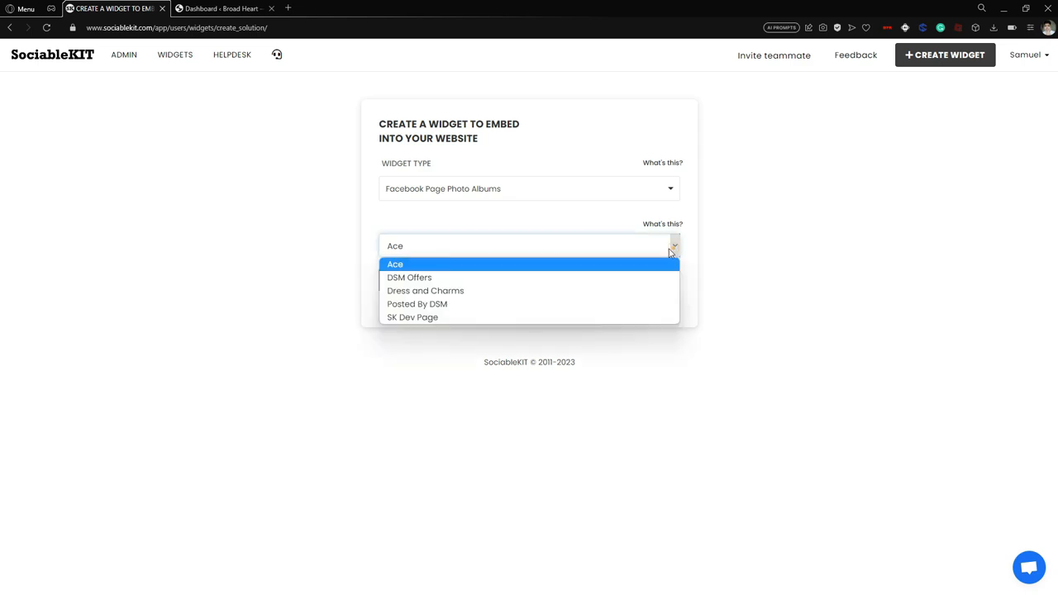
{"action": "left_click", "coordinate": [500, 304]}
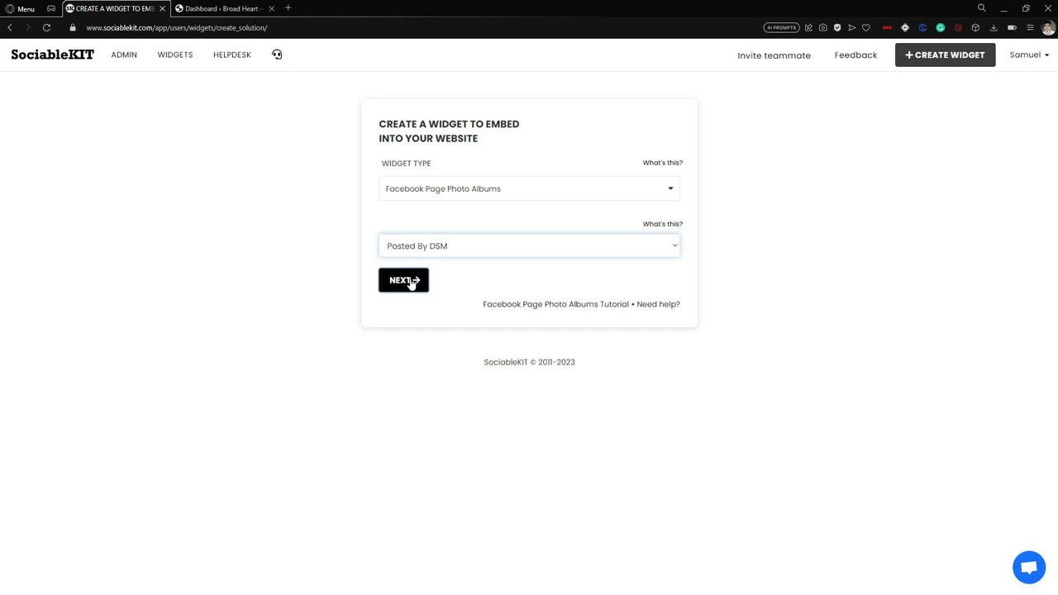
{"action": "left_click", "coordinate": [410, 281]}
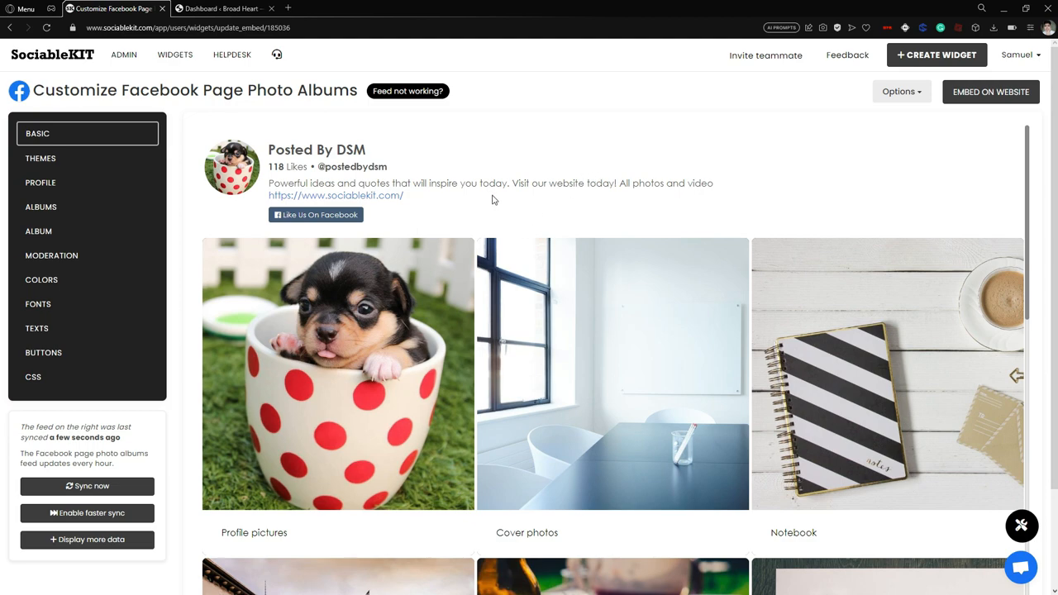
Look through the photo albums in the widget preview.
{"action": "scroll", "coordinate": [502, 184], "scroll_direction": "down", "scroll_amount": 1}
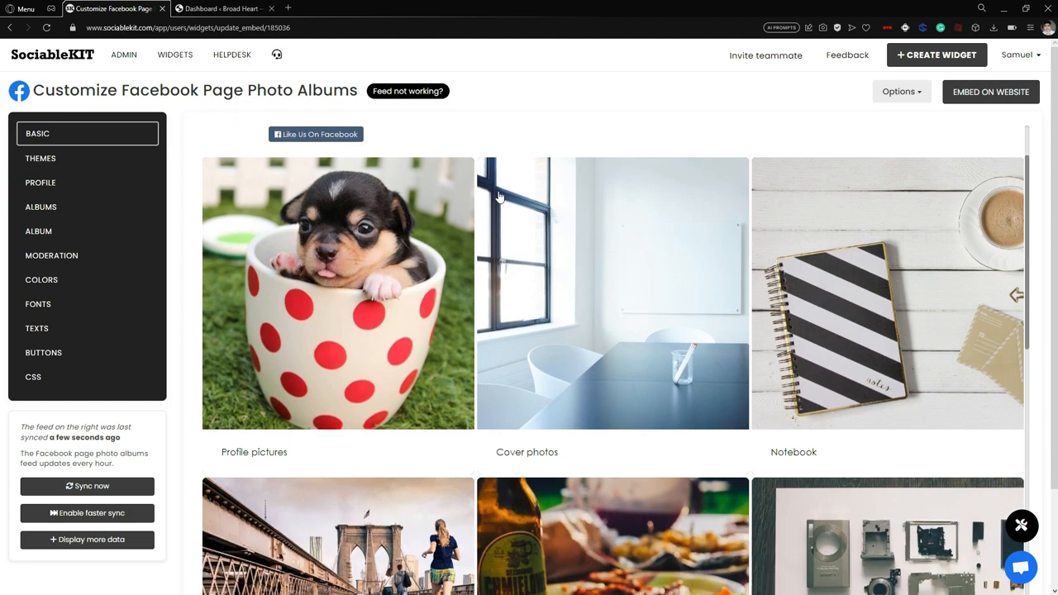
{"action": "scroll", "coordinate": [366, 281], "scroll_direction": "up", "scroll_amount": 1}
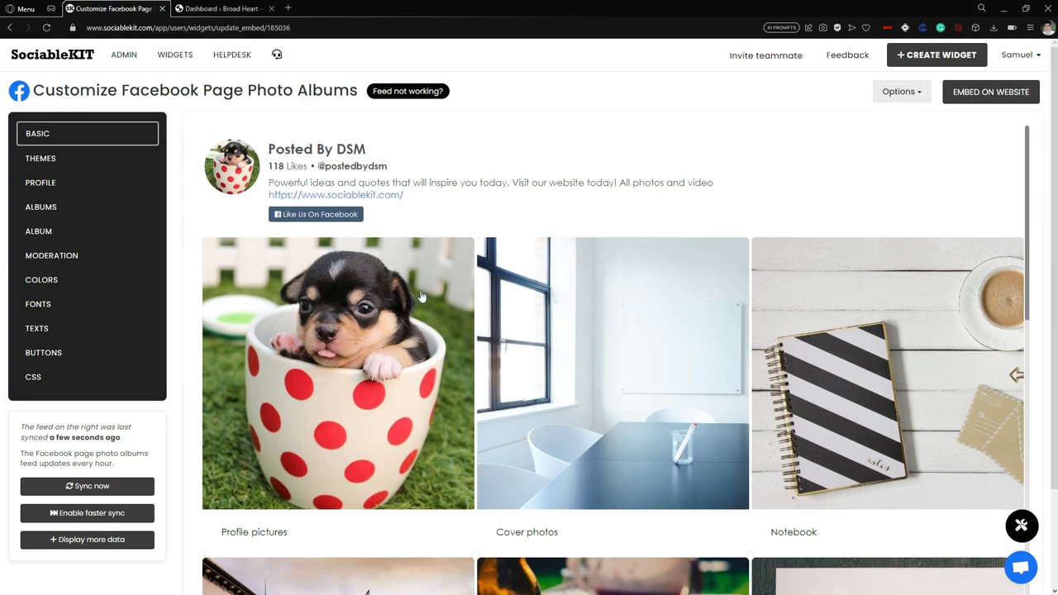
{"action": "scroll", "coordinate": [738, 271], "scroll_direction": "down", "scroll_amount": 1}
{"action": "scroll", "coordinate": [738, 271], "scroll_direction": "down", "scroll_amount": 10}
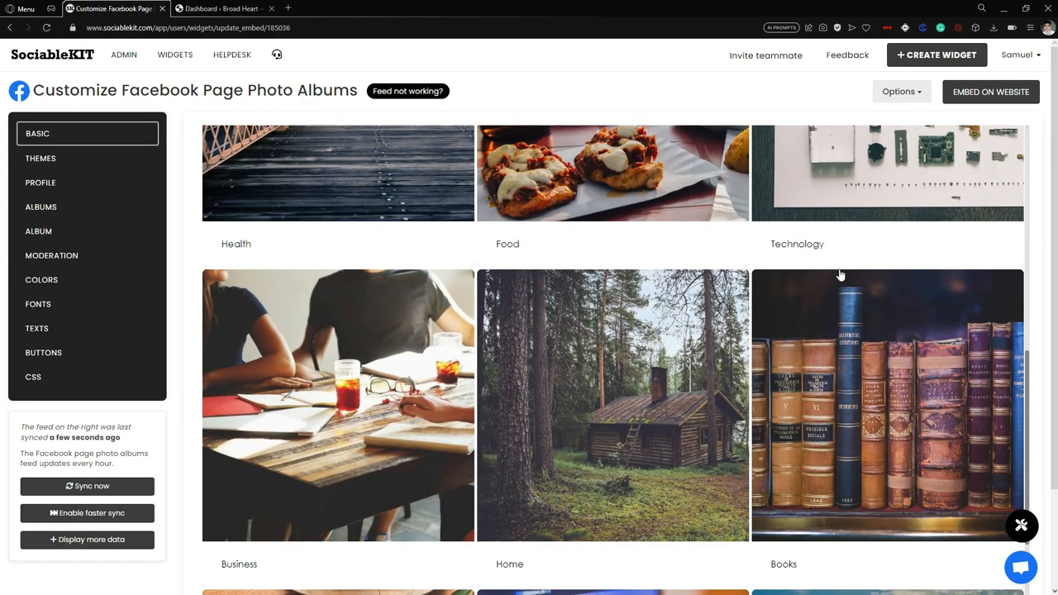
{"action": "scroll", "coordinate": [857, 426], "scroll_direction": "down", "scroll_amount": 2}
{"action": "scroll", "coordinate": [460, 314], "scroll_direction": "up", "scroll_amount": 12}
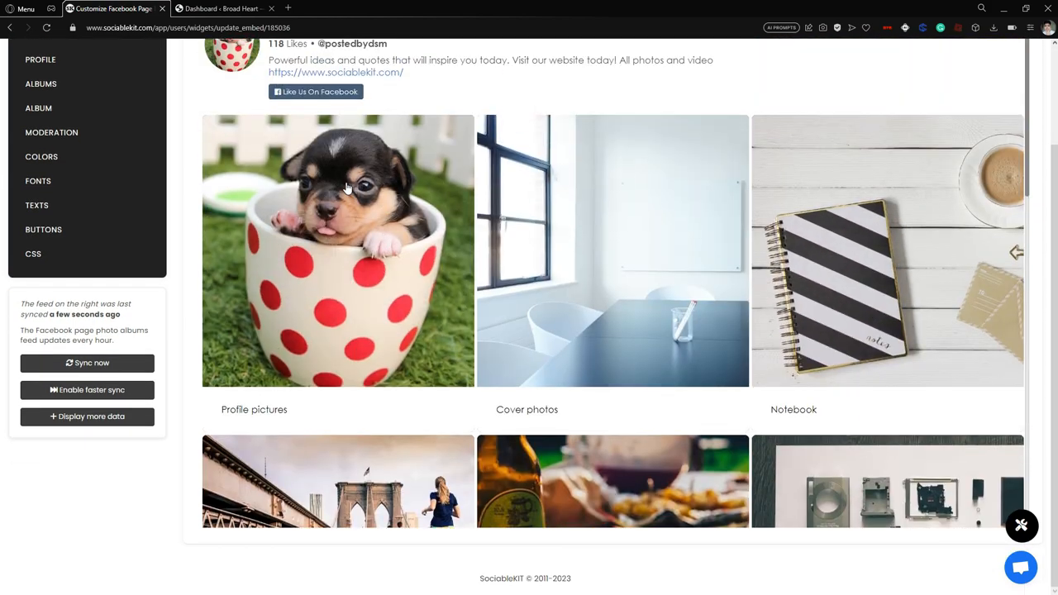
View the Profile pictures album in the preview and return to the album list.
{"action": "left_click", "coordinate": [348, 189]}
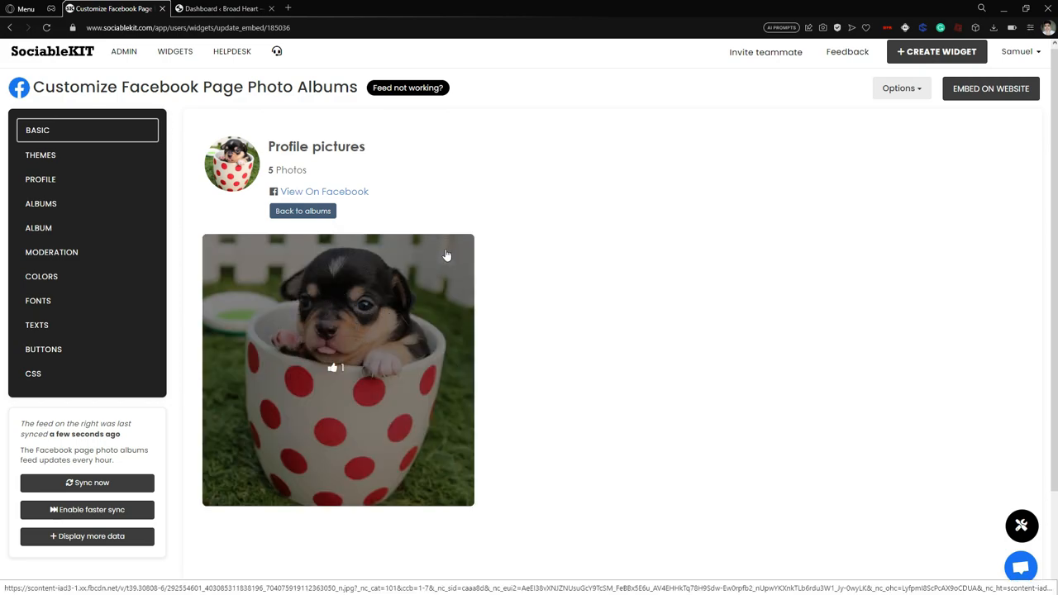
{"action": "scroll", "coordinate": [484, 256], "scroll_direction": "down", "scroll_amount": 2}
{"action": "scroll", "coordinate": [485, 257], "scroll_direction": "up", "scroll_amount": 2}
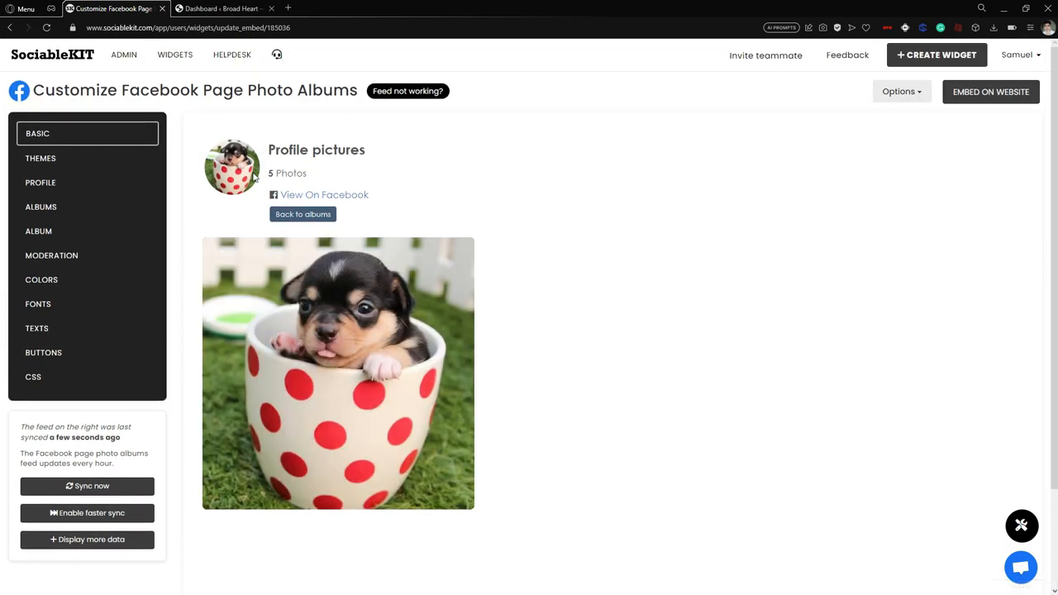
{"action": "left_click", "coordinate": [327, 217]}
Load more albums at the end of the preview feed and return to the start of the page.
{"action": "scroll", "coordinate": [703, 241], "scroll_direction": "down", "scroll_amount": 5}
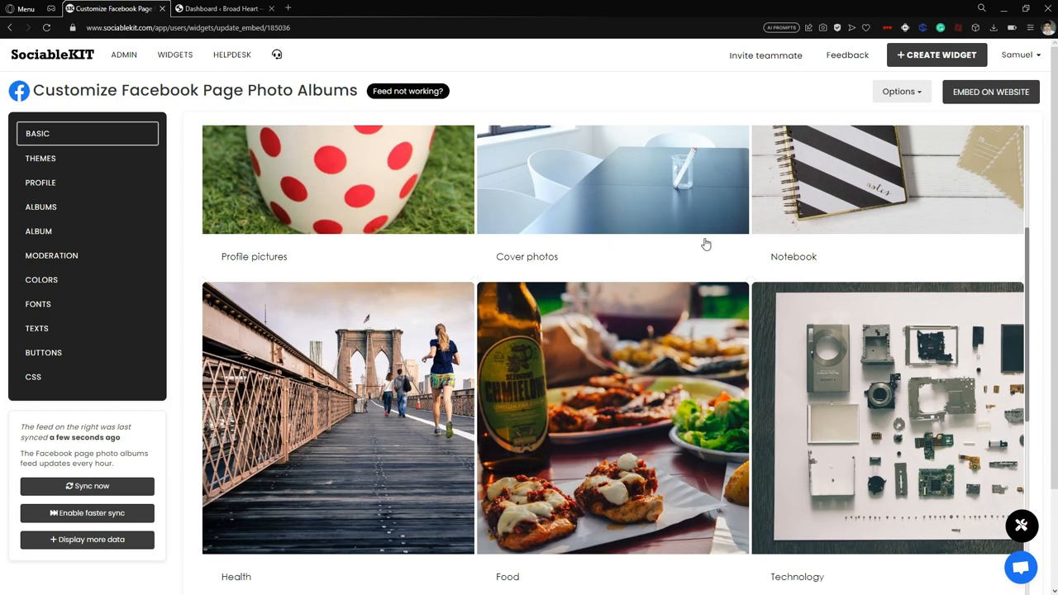
{"action": "scroll", "coordinate": [600, 321], "scroll_direction": "down", "scroll_amount": 7}
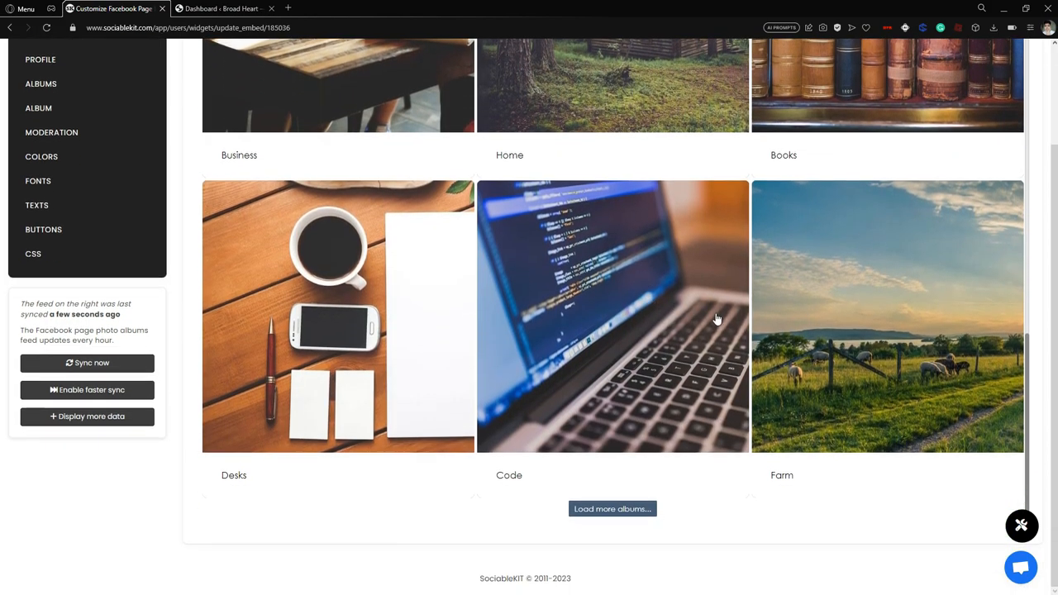
{"action": "left_click", "coordinate": [609, 509]}
{"action": "scroll", "coordinate": [625, 361], "scroll_direction": "up", "scroll_amount": 10}
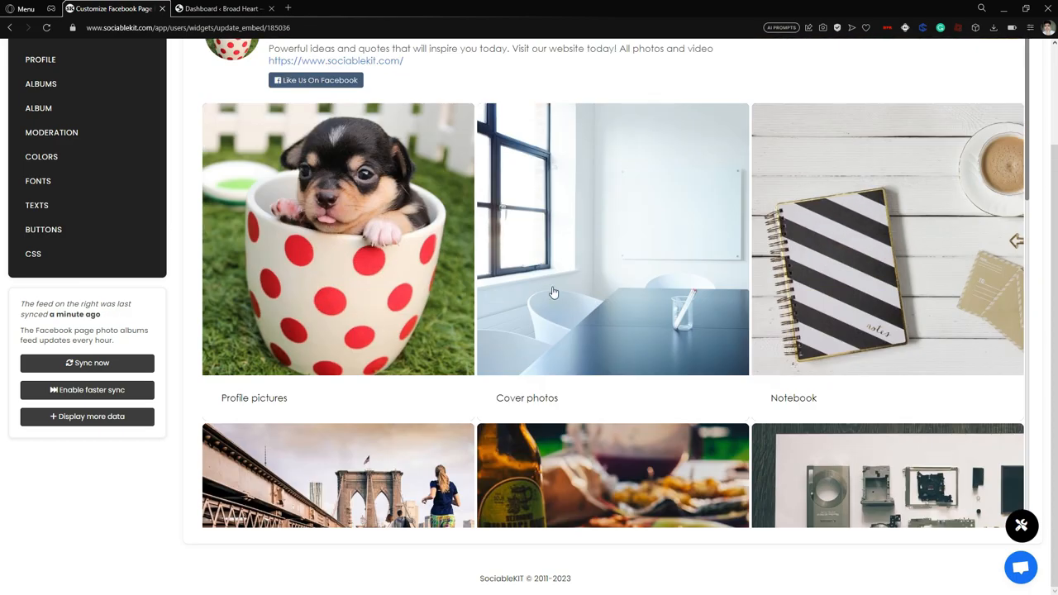
{"action": "scroll", "coordinate": [207, 193], "scroll_direction": "up", "scroll_amount": 2}
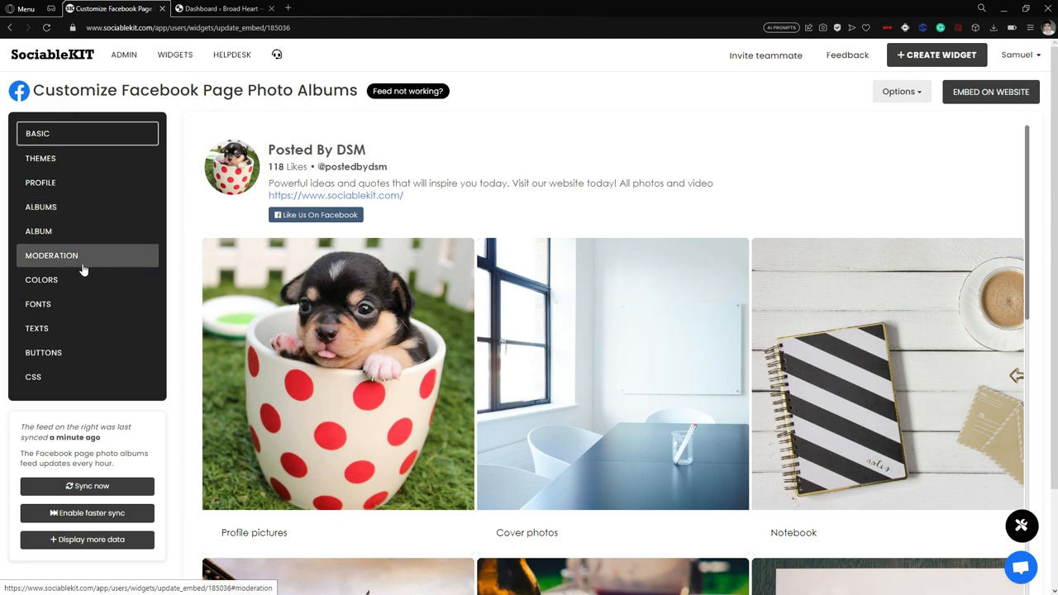
Rename the widget AlbumsDSM in its basic settings.
{"action": "left_click", "coordinate": [78, 132]}
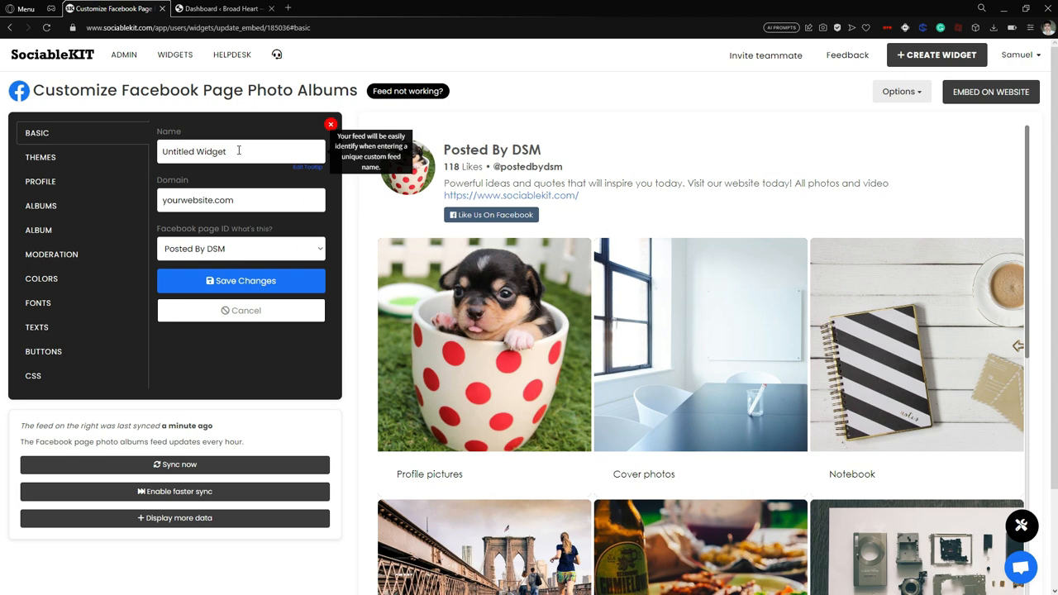
{"action": "triple_click", "coordinate": [239, 151]}
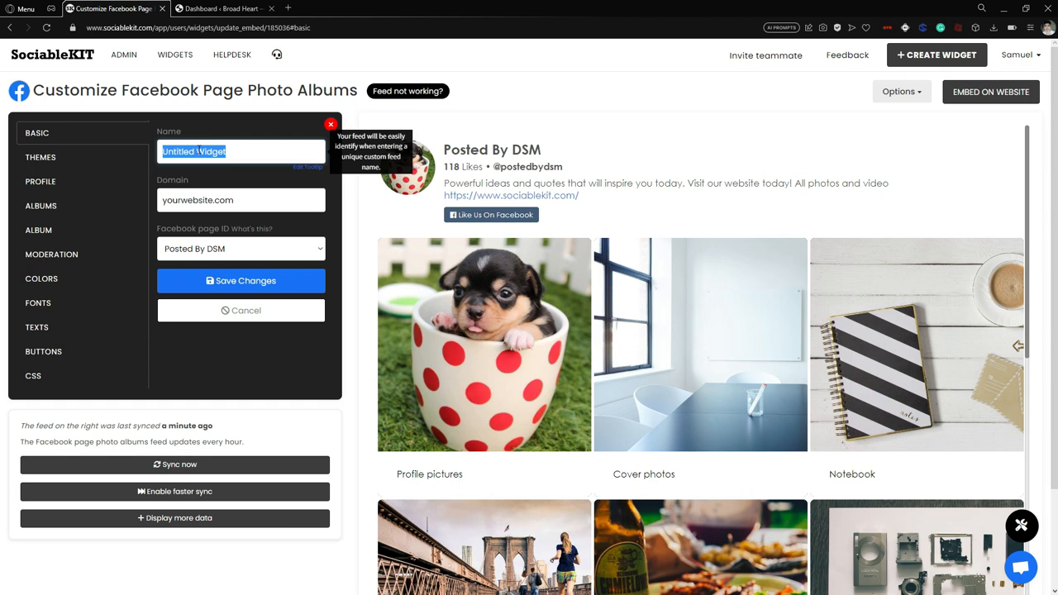
{"action": "triple_click", "coordinate": [261, 198]}
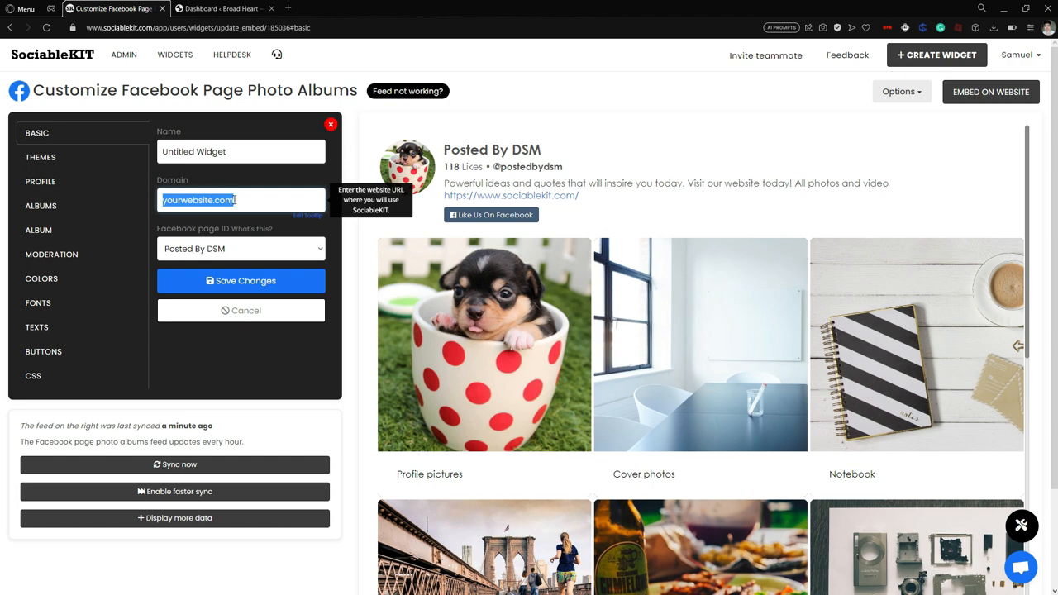
{"action": "key", "text": "shift+Tab"}
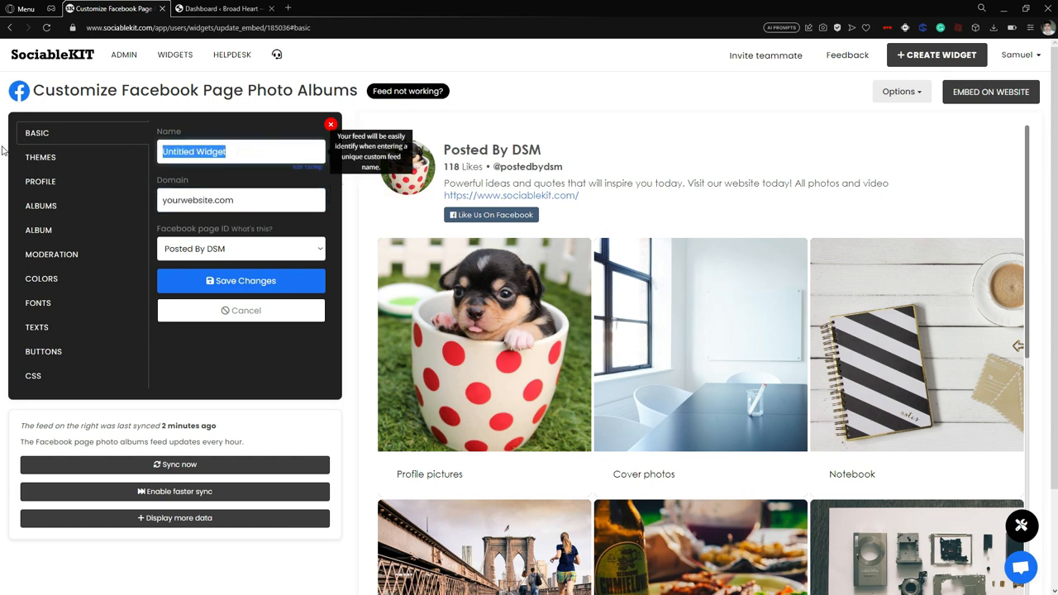
{"action": "type", "text": "a"}
{"action": "key", "text": "Caps_Lock"}
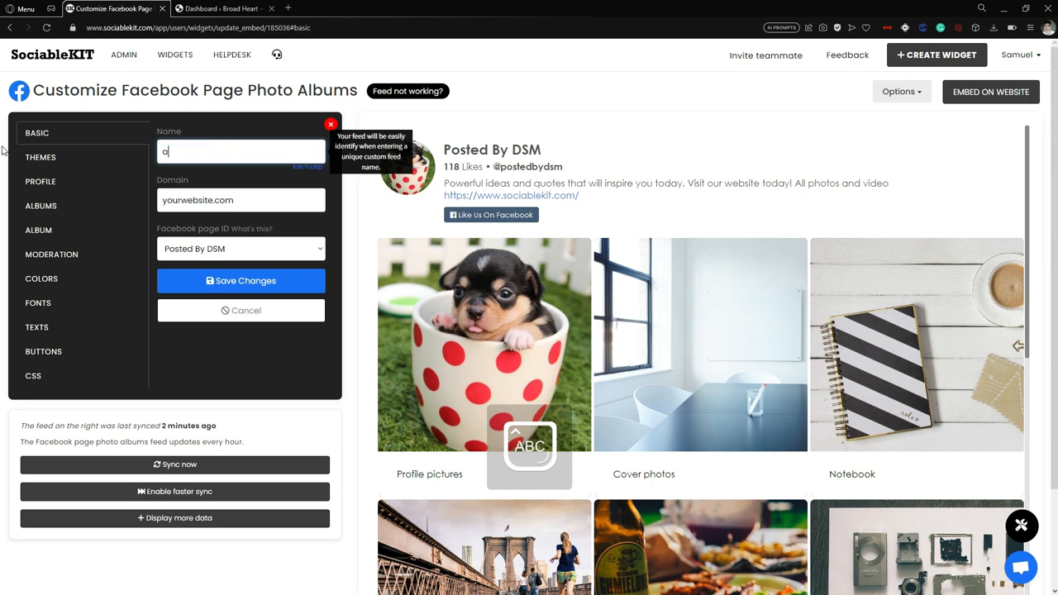
{"action": "type", "text": "L"}
{"action": "key", "text": "Caps_Lock"}
{"action": "type", "text": "bums"}
{"action": "key", "text": "Caps_Lock"}
Set the widget's domain to DSMAlbums.com and save the basic settings.
{"action": "double_click", "coordinate": [209, 201]}
{"action": "left_click_drag", "start_coordinate": [210, 201], "coordinate": [155, 208]}
{"action": "left_click", "coordinate": [221, 201]}
{"action": "key", "text": "Caps_Lock"}
{"action": "type", "text": "ds"}
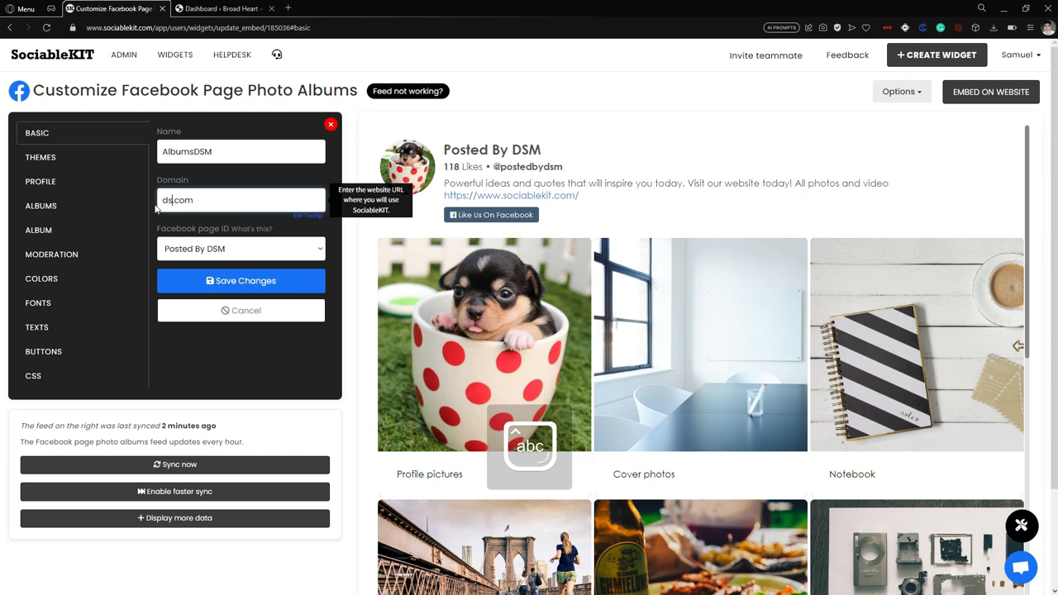
{"action": "key", "text": "BackSpace"}
{"action": "key", "text": "BackSpace"}
{"action": "key", "text": "Caps_Lock"}
{"action": "type", "text": "DSMA"}
{"action": "key", "text": "Caps_Lock"}
{"action": "type", "text": "lbums"}
{"action": "left_click", "coordinate": [222, 281]}
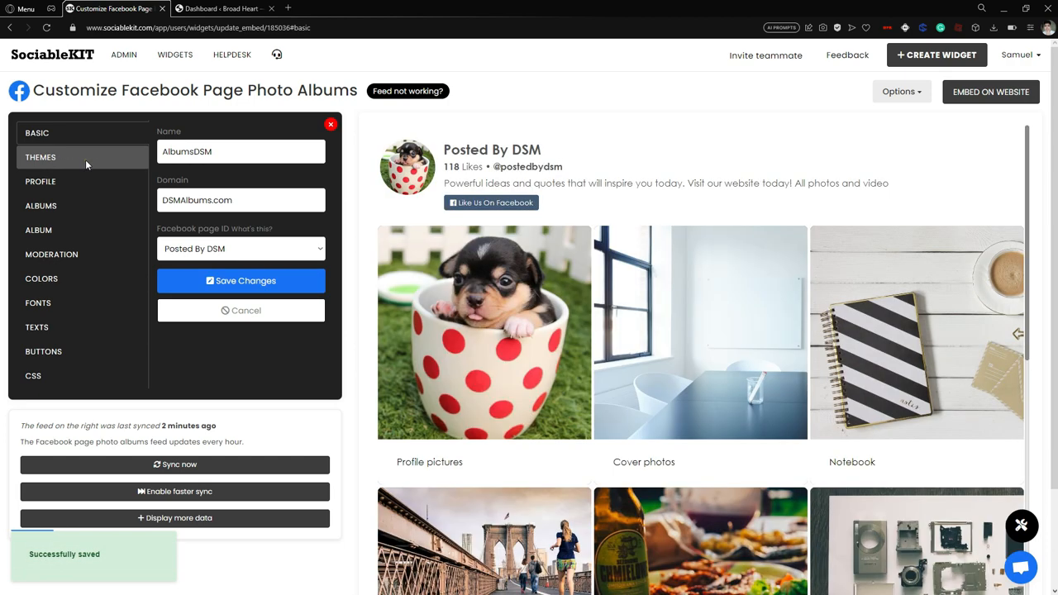
Apply the Masikap Theme to the widget and check the albums in the preview feed.
{"action": "left_click", "coordinate": [85, 160]}
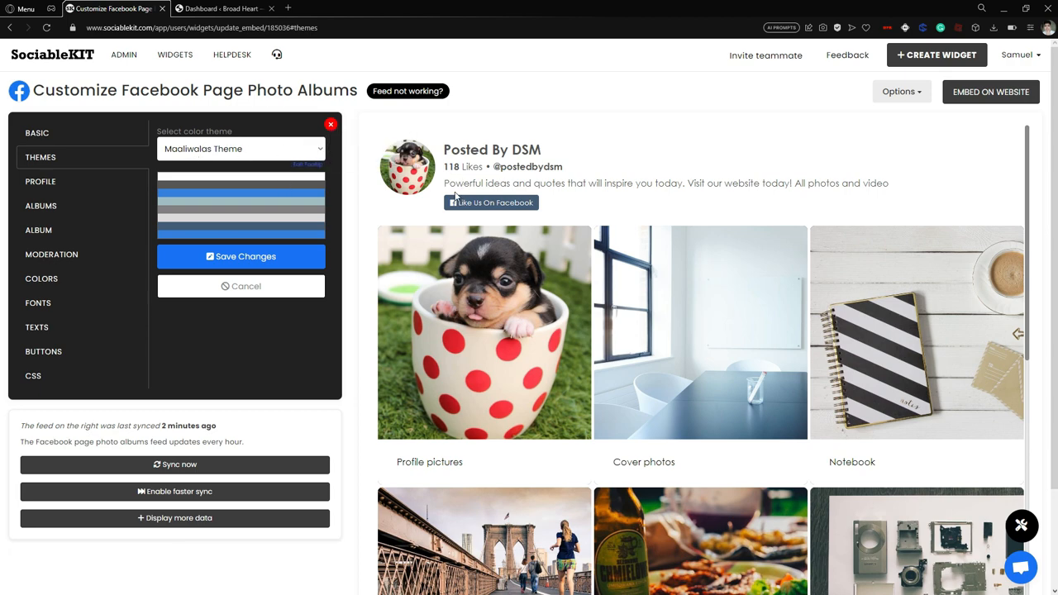
{"action": "scroll", "coordinate": [635, 256], "scroll_direction": "down", "scroll_amount": 3}
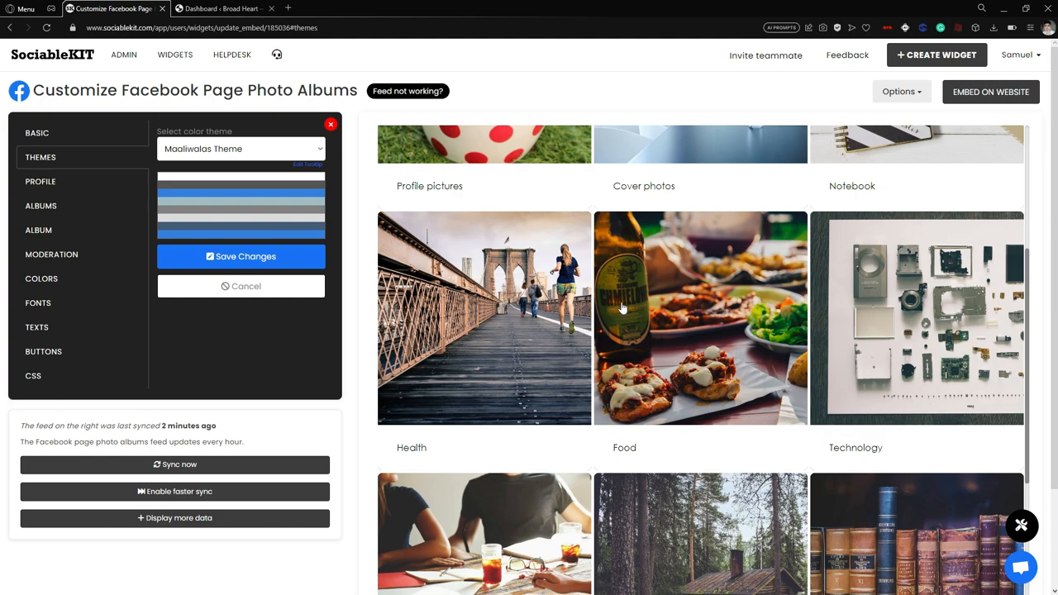
{"action": "scroll", "coordinate": [701, 363], "scroll_direction": "down", "scroll_amount": 4}
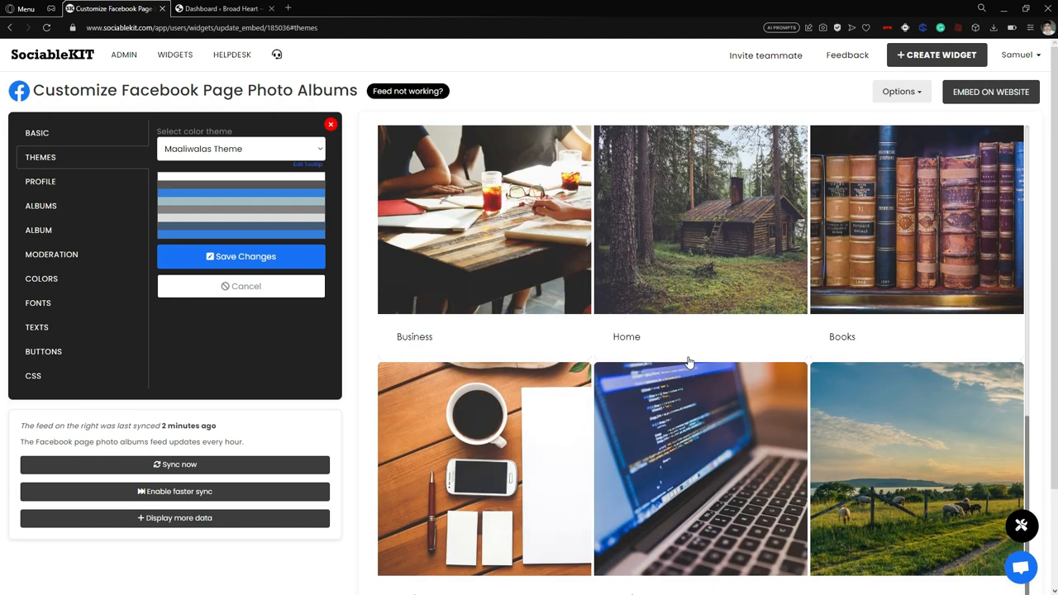
{"action": "scroll", "coordinate": [654, 323], "scroll_direction": "up", "scroll_amount": 2}
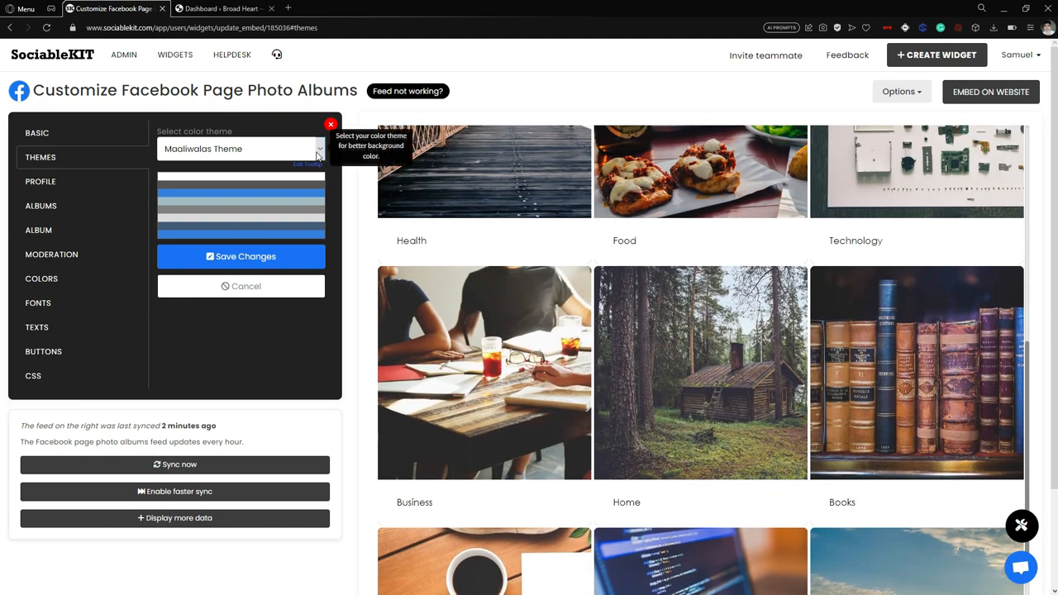
{"action": "left_click", "coordinate": [312, 154]}
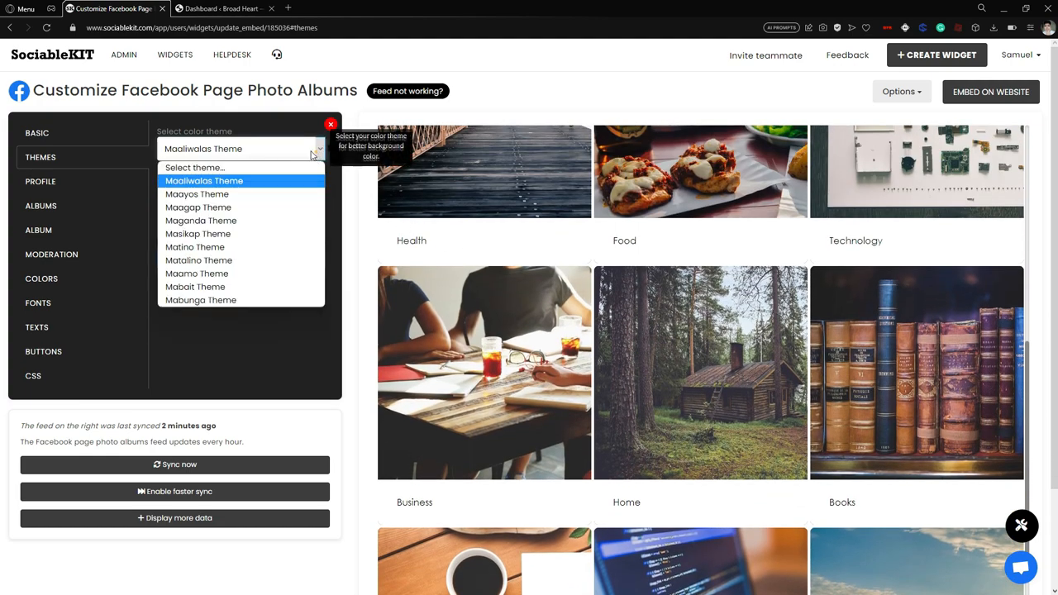
{"action": "left_click", "coordinate": [278, 234]}
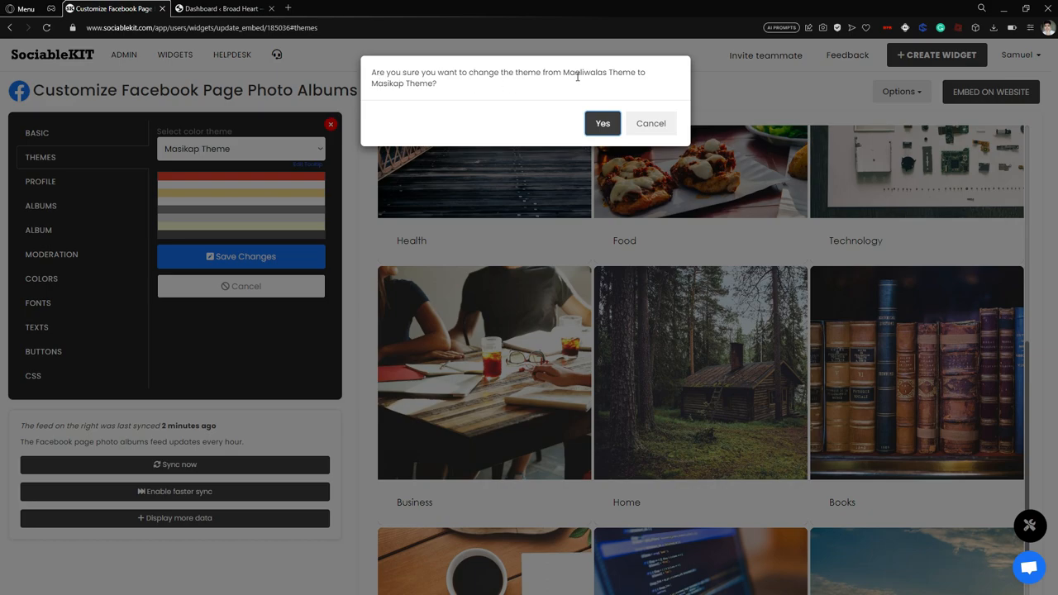
{"action": "left_click", "coordinate": [605, 124]}
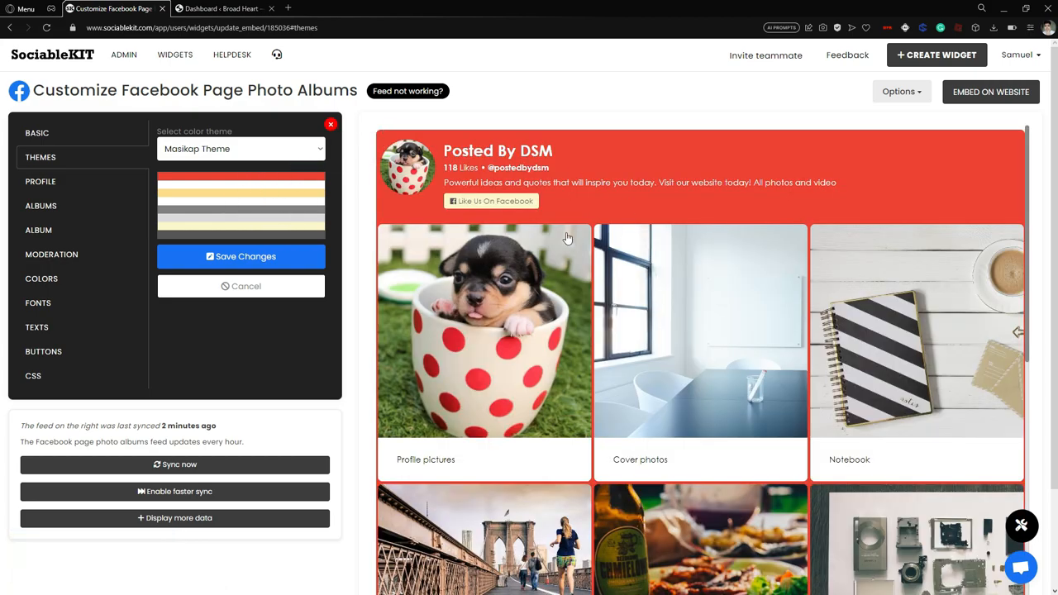
{"action": "scroll", "coordinate": [812, 225], "scroll_direction": "down", "scroll_amount": 1}
{"action": "scroll", "coordinate": [813, 225], "scroll_direction": "down", "scroll_amount": 3}
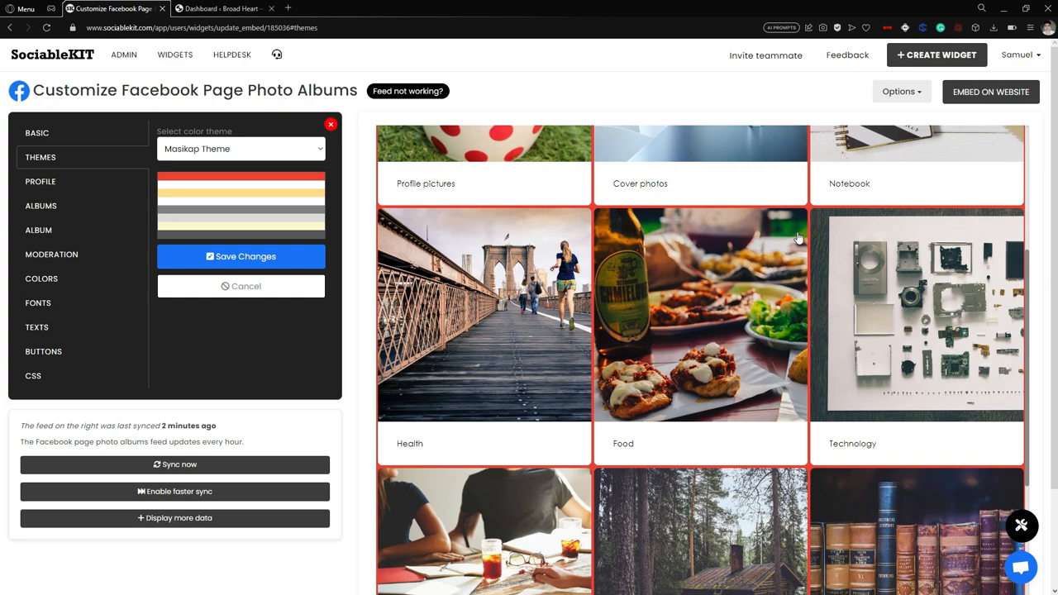
{"action": "scroll", "coordinate": [799, 238], "scroll_direction": "down", "scroll_amount": 4}
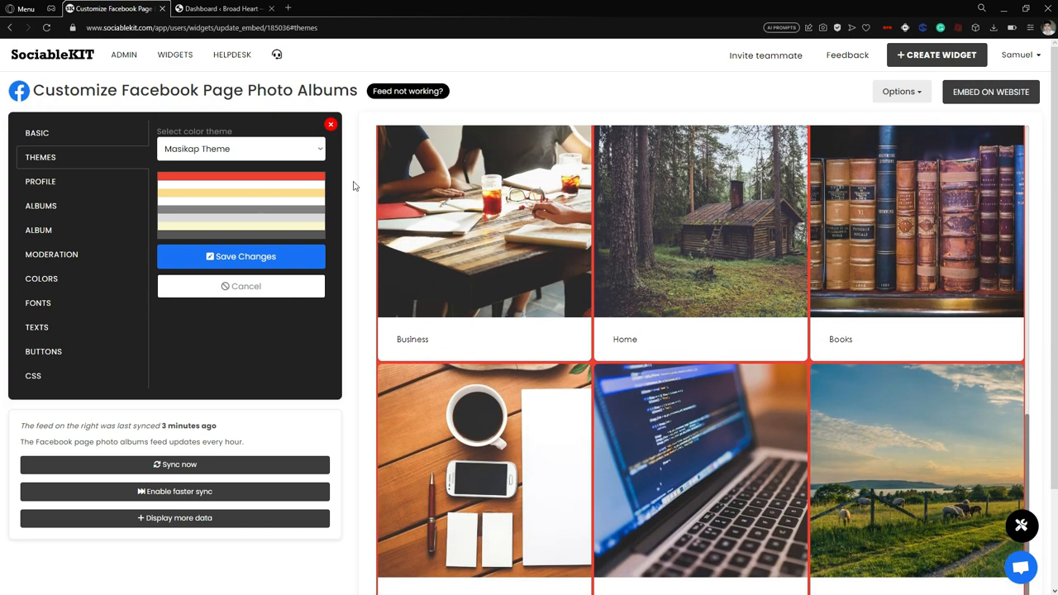
Switch the widget's color theme back to Maaliwalas Theme.
{"action": "left_click", "coordinate": [314, 148]}
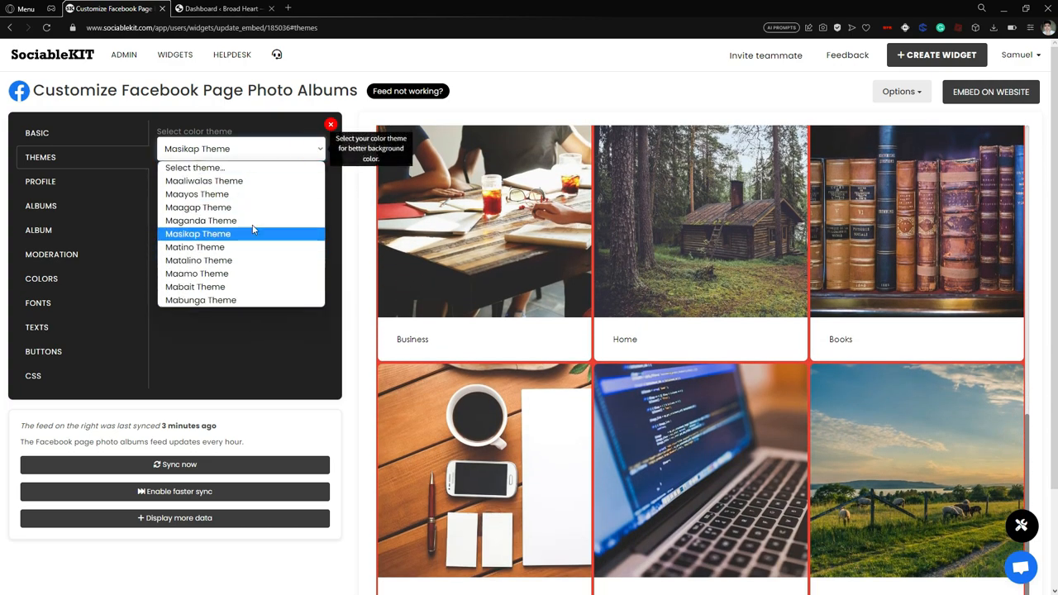
{"action": "left_click", "coordinate": [254, 182]}
{"action": "left_click", "coordinate": [602, 124]}
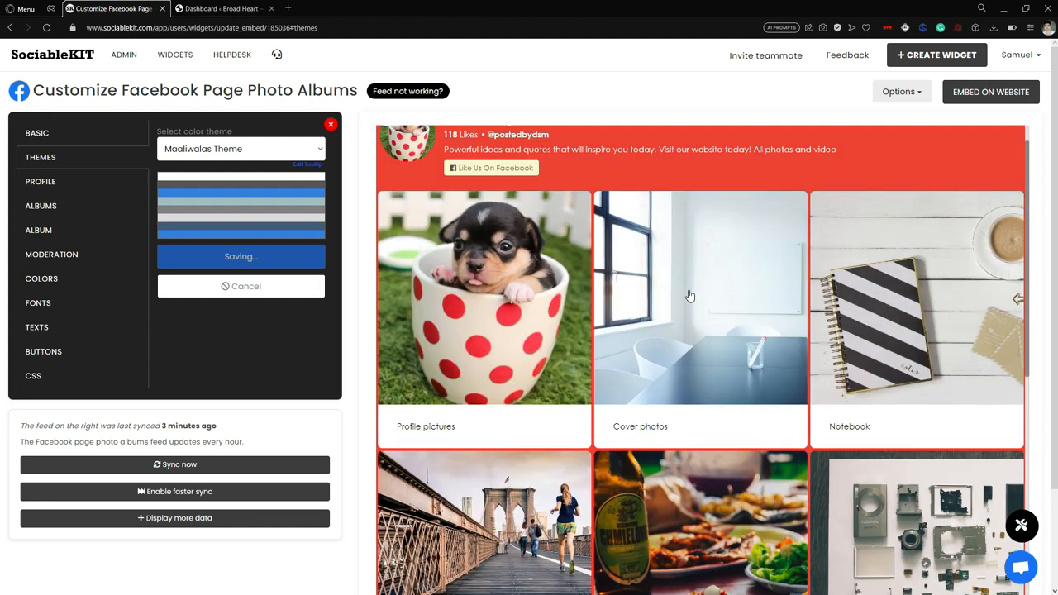
{"action": "scroll", "coordinate": [671, 292], "scroll_direction": "up", "scroll_amount": 1}
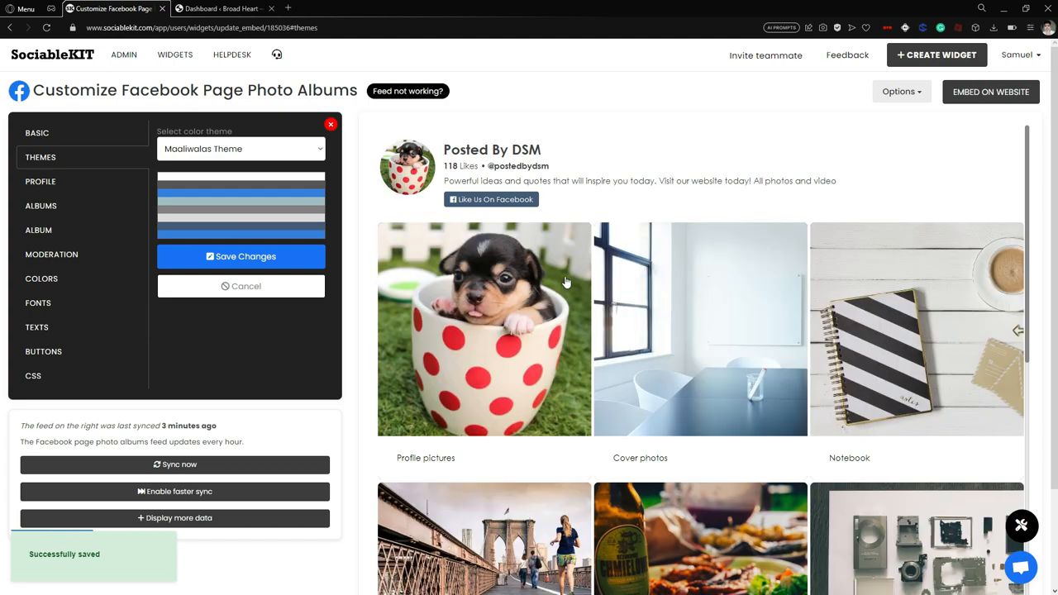
Set the default albums count to 6 in the albums settings, save the changes and check the preview feed.
{"action": "left_click", "coordinate": [70, 187]}
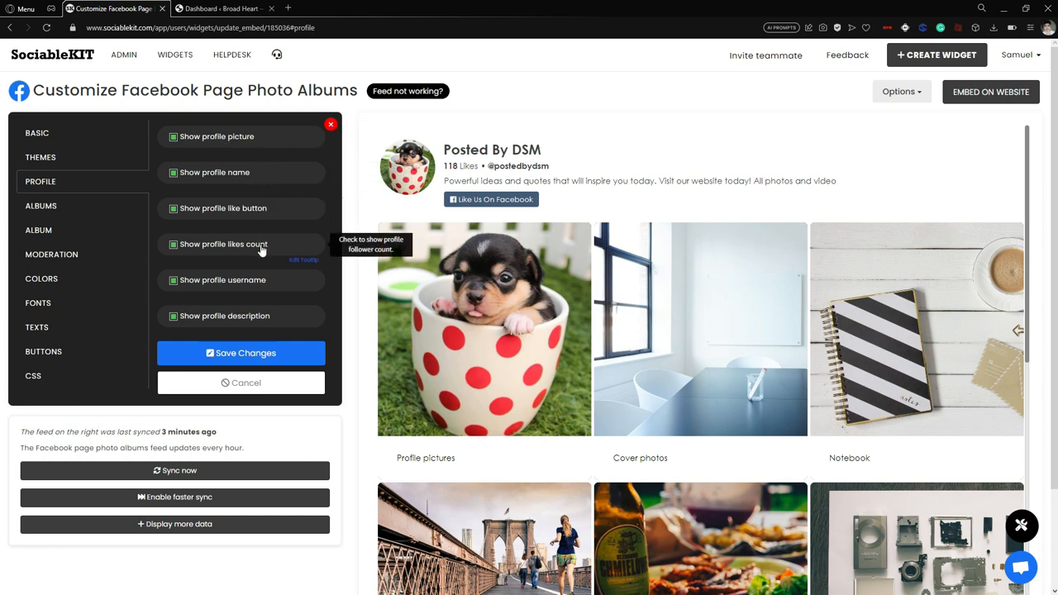
{"action": "left_click", "coordinate": [99, 214]}
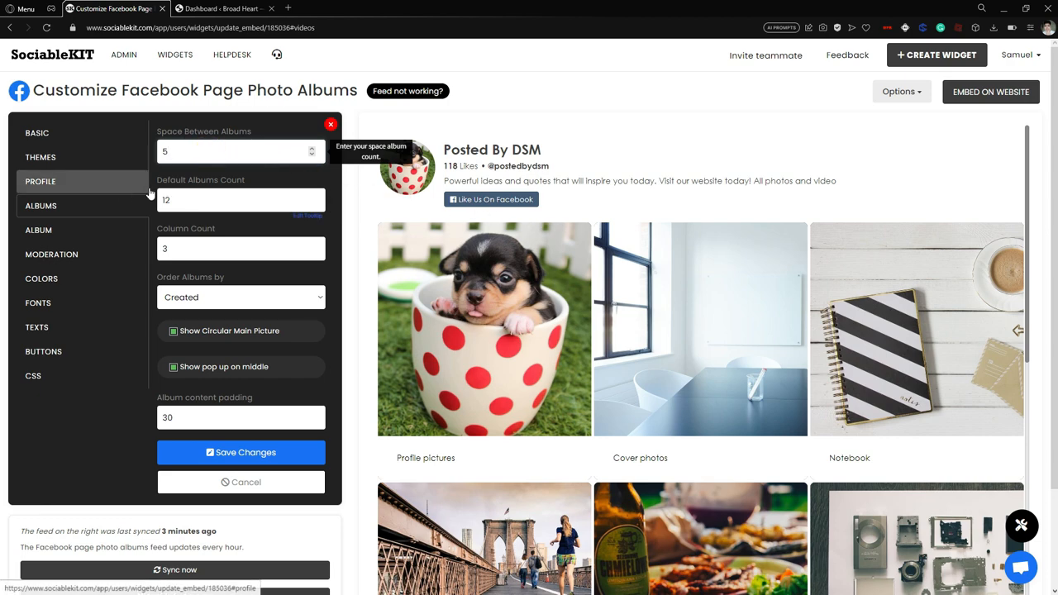
{"action": "left_click", "coordinate": [220, 200]}
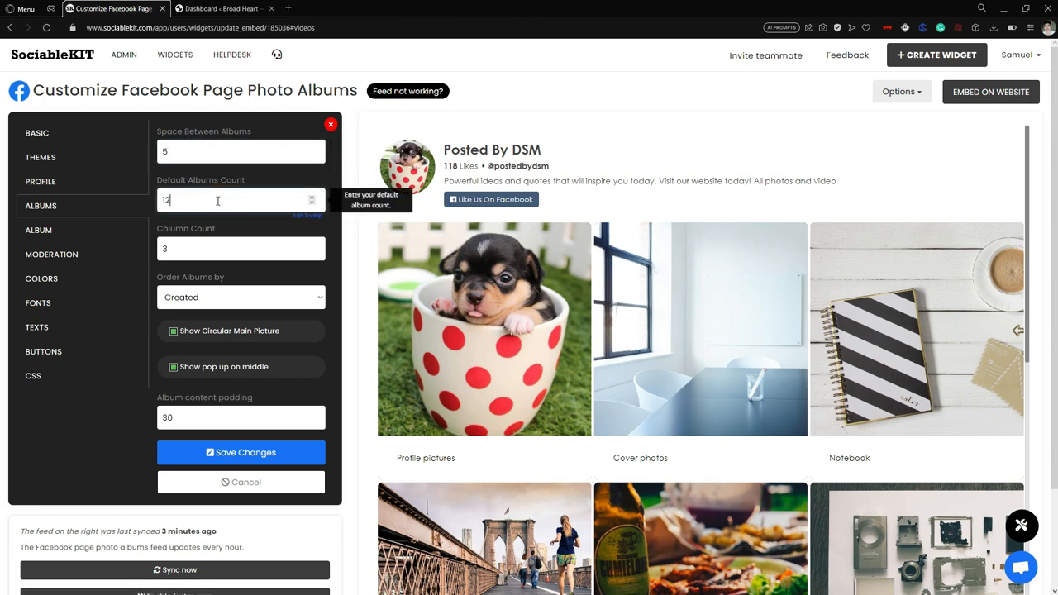
{"action": "left_click_drag", "start_coordinate": [220, 199], "coordinate": [130, 208]}
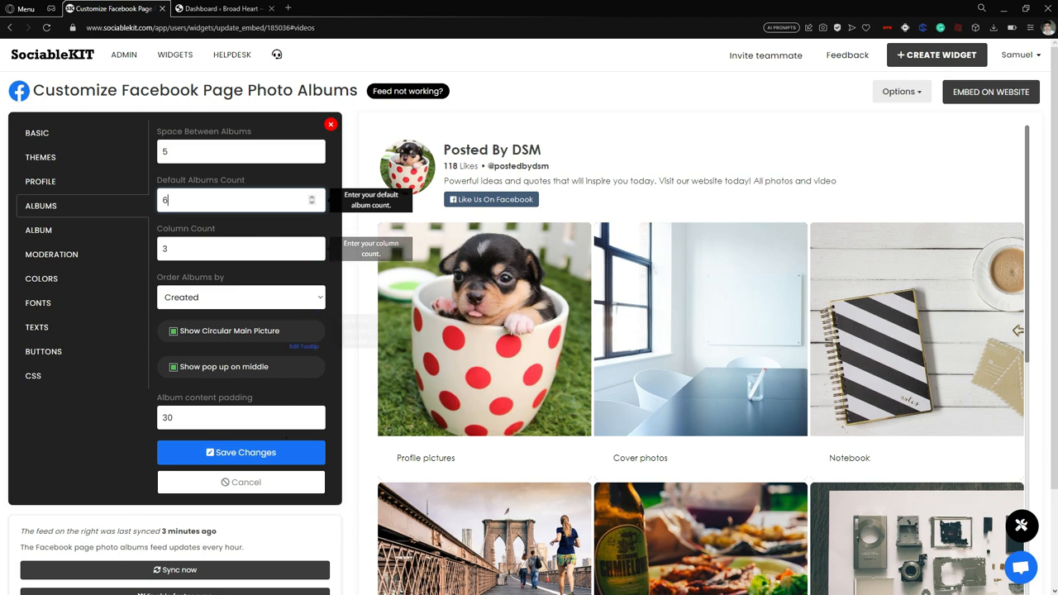
{"action": "scroll", "coordinate": [389, 329], "scroll_direction": "down", "scroll_amount": 2}
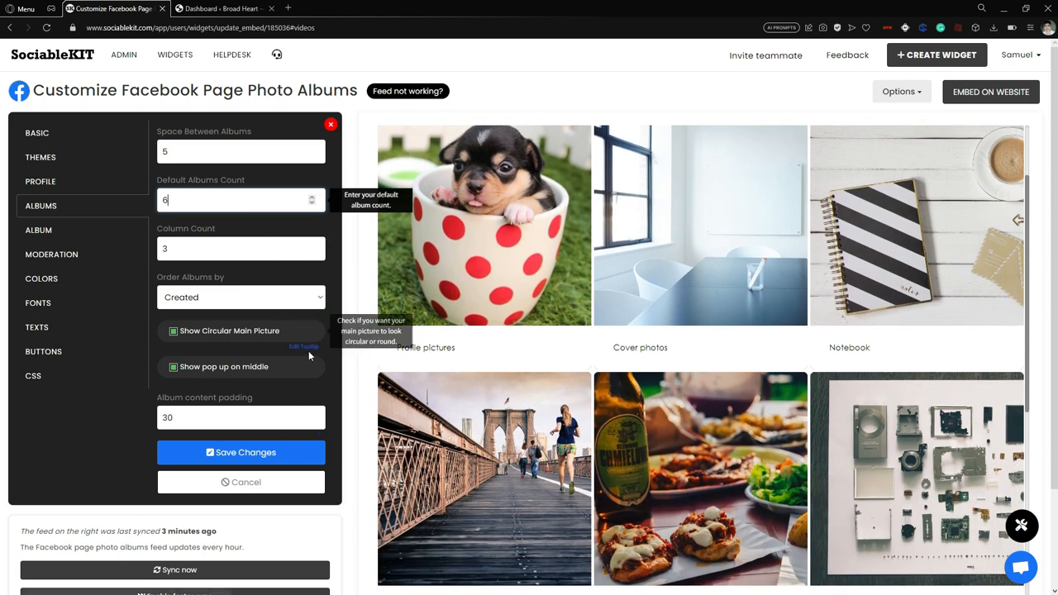
{"action": "scroll", "coordinate": [484, 327], "scroll_direction": "up", "scroll_amount": 2}
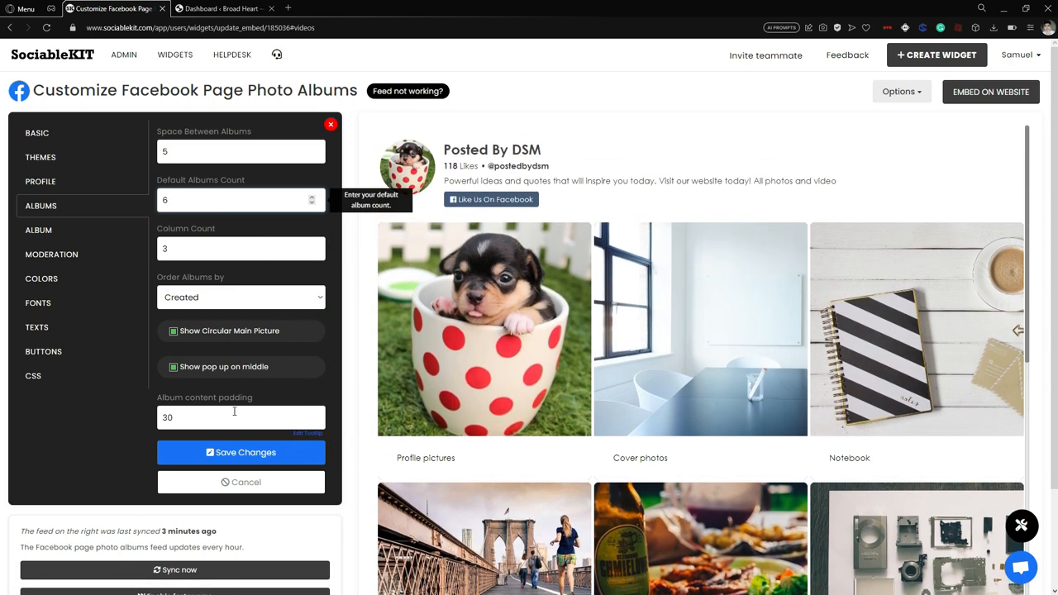
{"action": "left_click", "coordinate": [225, 453]}
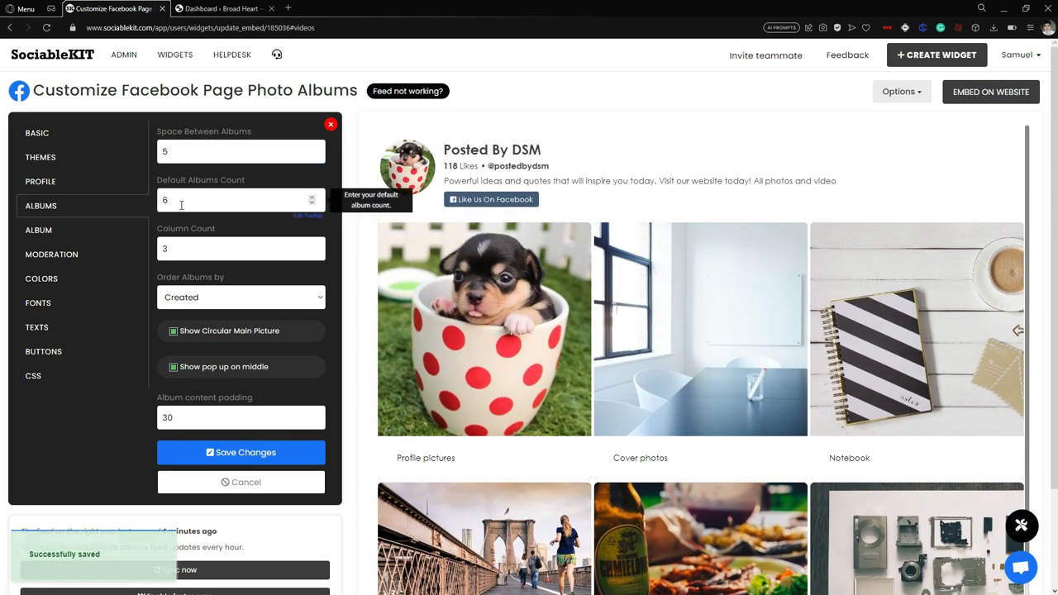
{"action": "left_click_drag", "start_coordinate": [181, 203], "coordinate": [144, 201]}
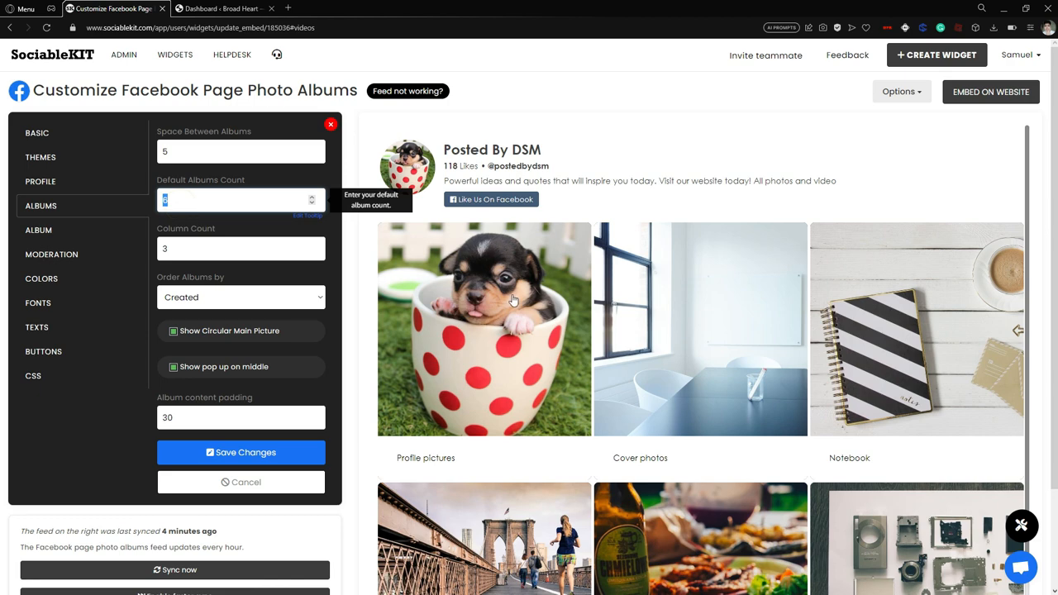
{"action": "scroll", "coordinate": [711, 318], "scroll_direction": "down", "scroll_amount": 2}
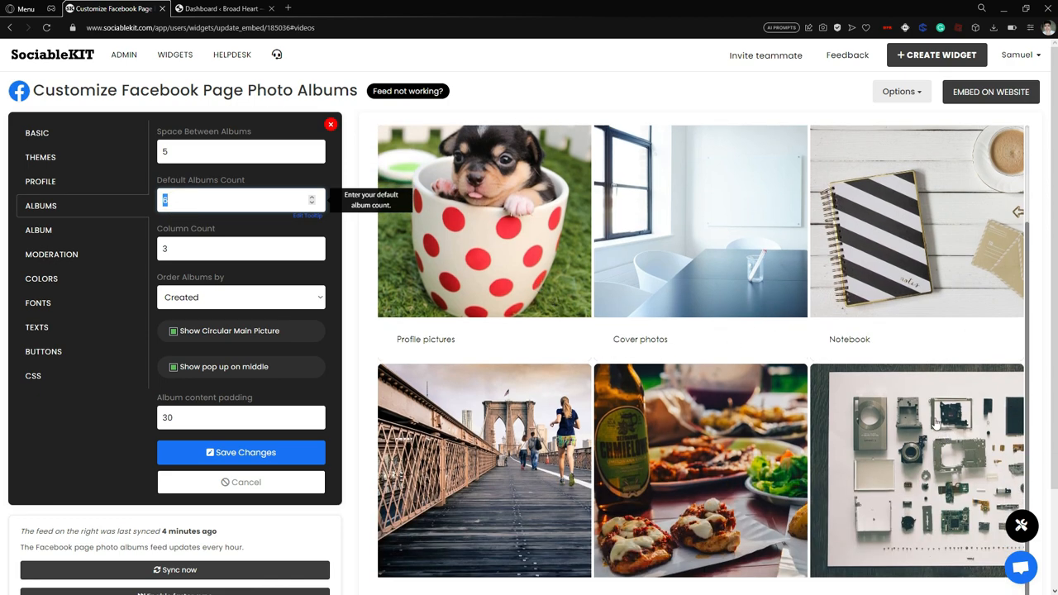
{"action": "scroll", "coordinate": [934, 425], "scroll_direction": "down", "scroll_amount": 2}
{"action": "scroll", "coordinate": [190, 248], "scroll_direction": "up", "scroll_amount": 2}
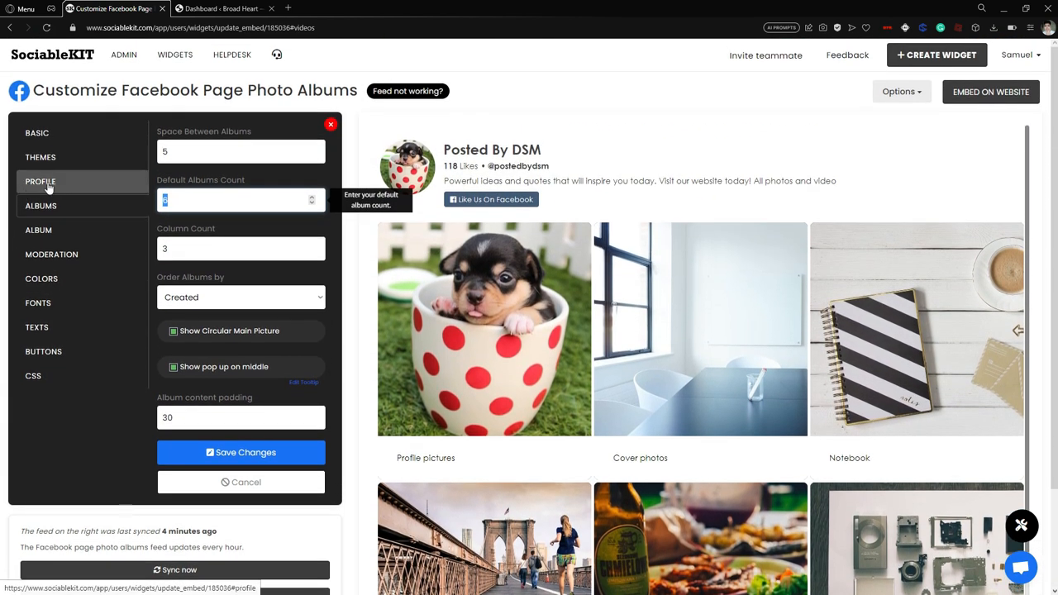
Review the album, profile and moderation settings, and compare the available color themes with the individual color settings.
{"action": "left_click", "coordinate": [48, 240]}
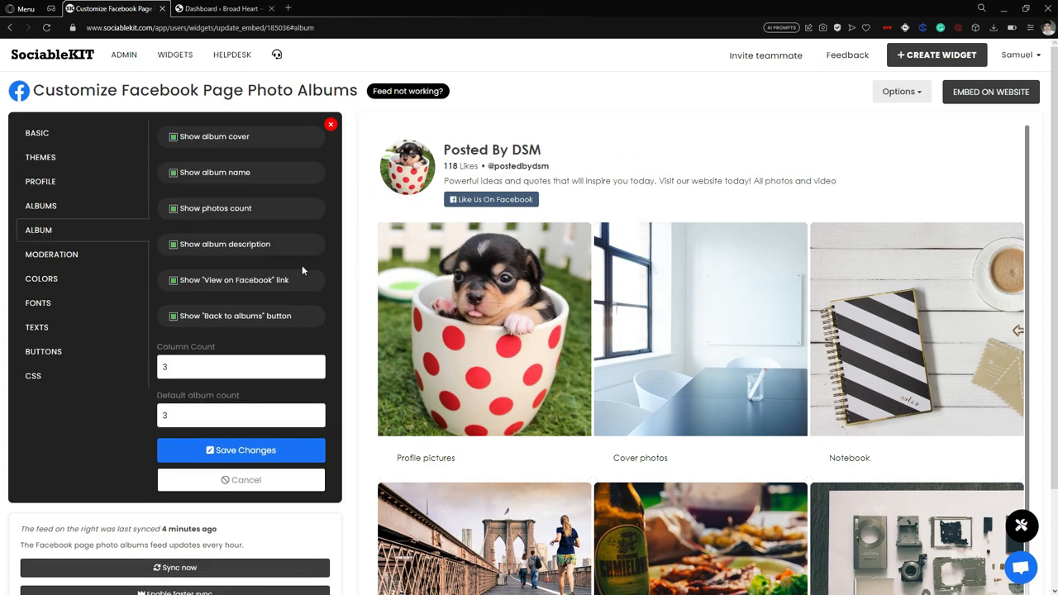
{"action": "left_click", "coordinate": [109, 182]}
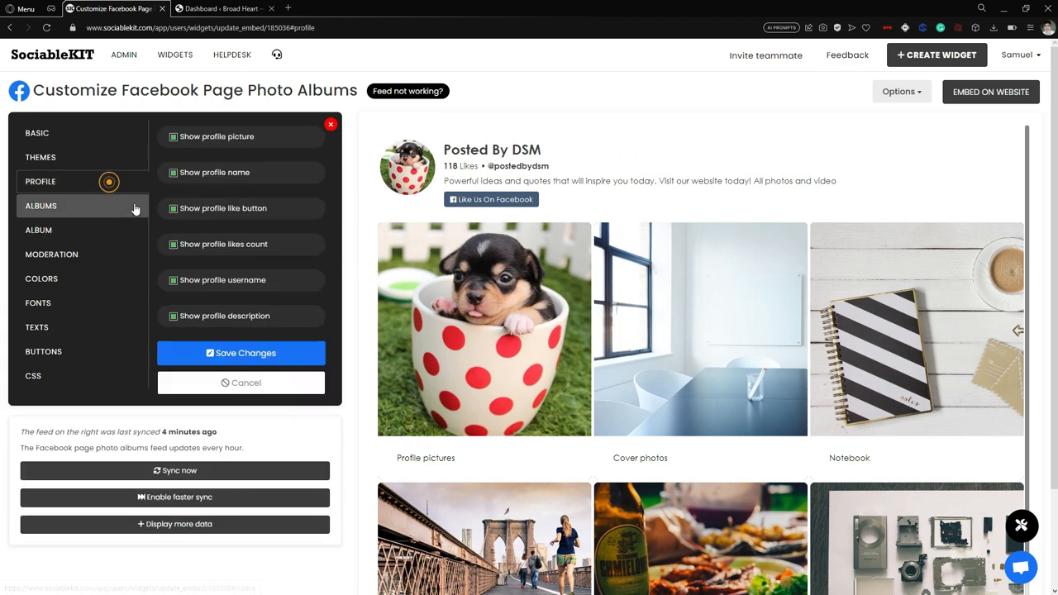
{"action": "left_click", "coordinate": [62, 229]}
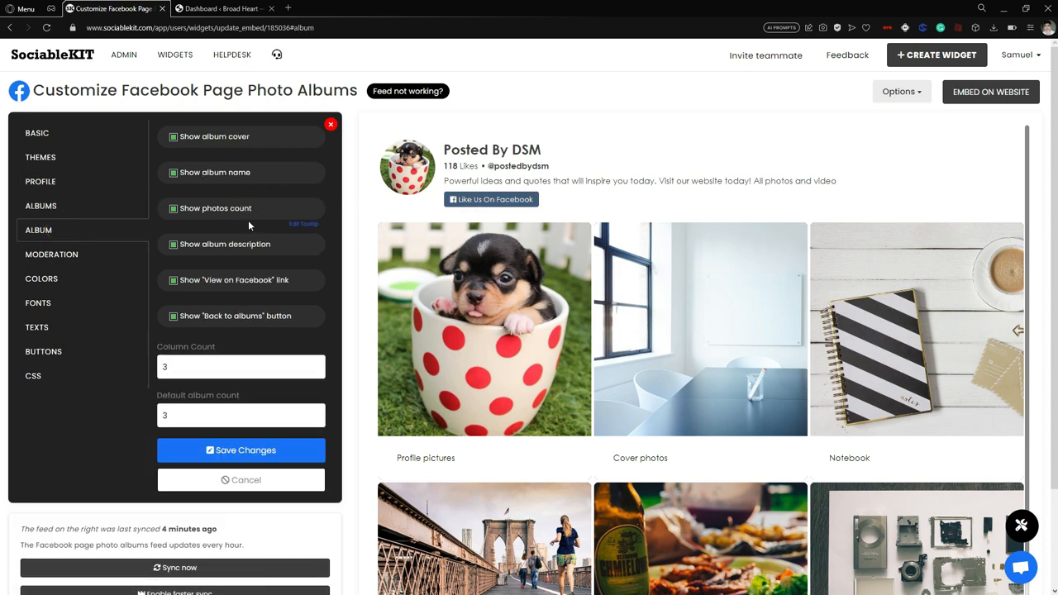
{"action": "left_click", "coordinate": [64, 254]}
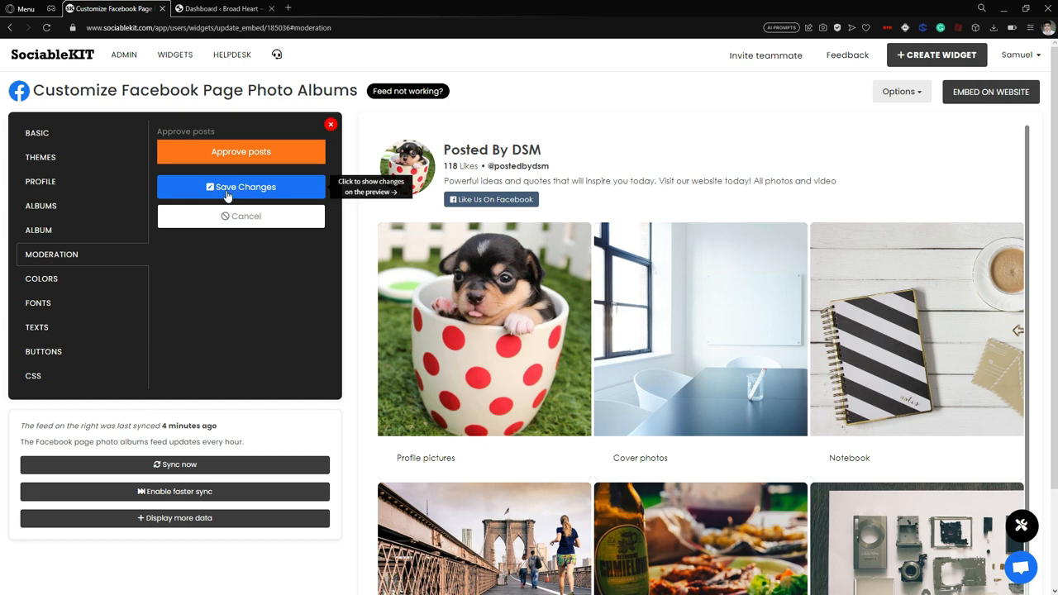
{"action": "left_click", "coordinate": [70, 281]}
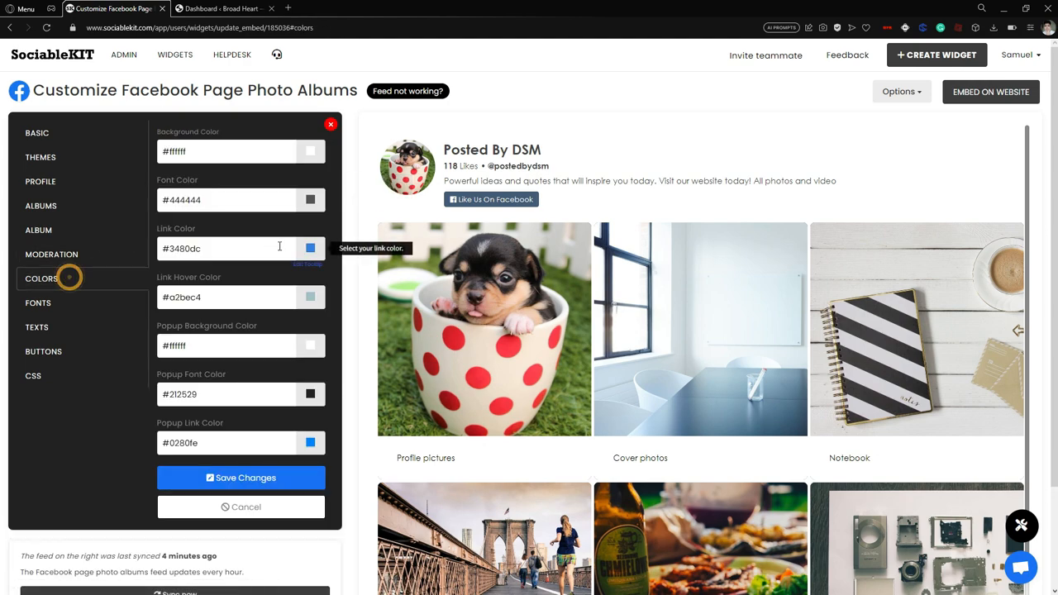
{"action": "left_click", "coordinate": [75, 167]}
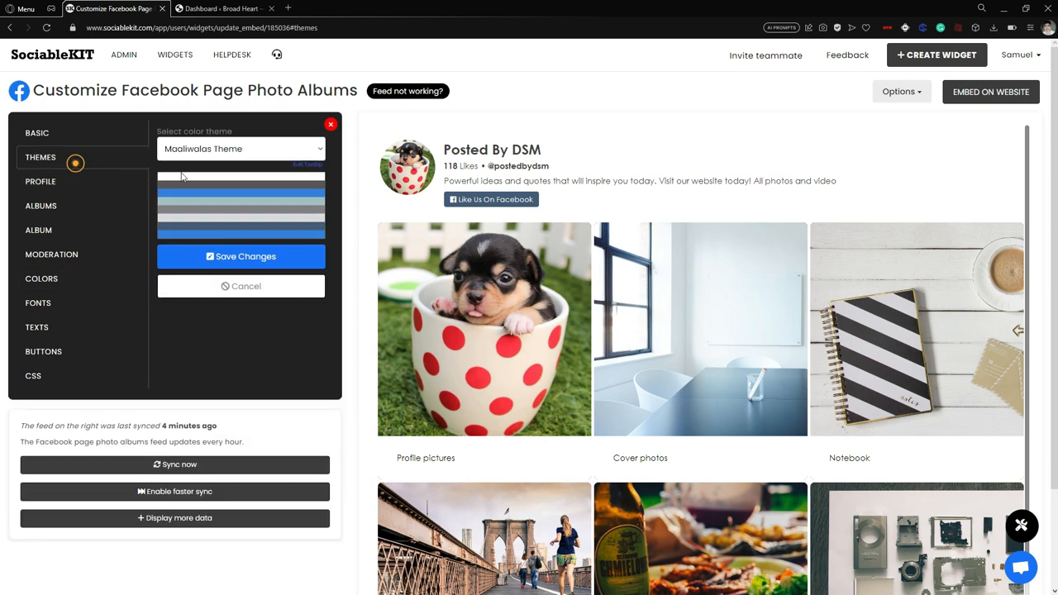
{"action": "left_click", "coordinate": [305, 154]}
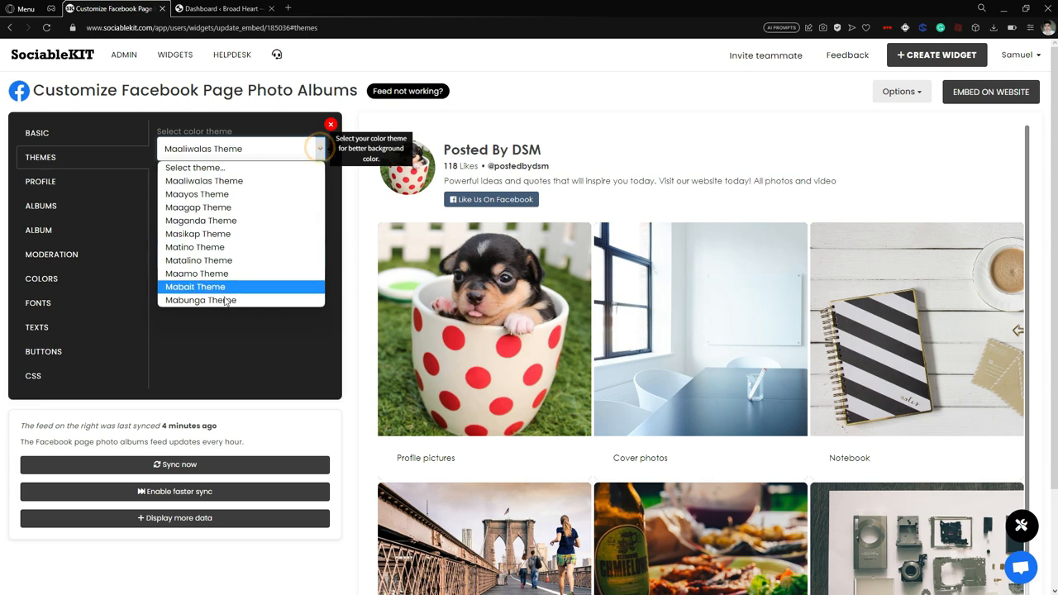
{"action": "left_click", "coordinate": [74, 279]}
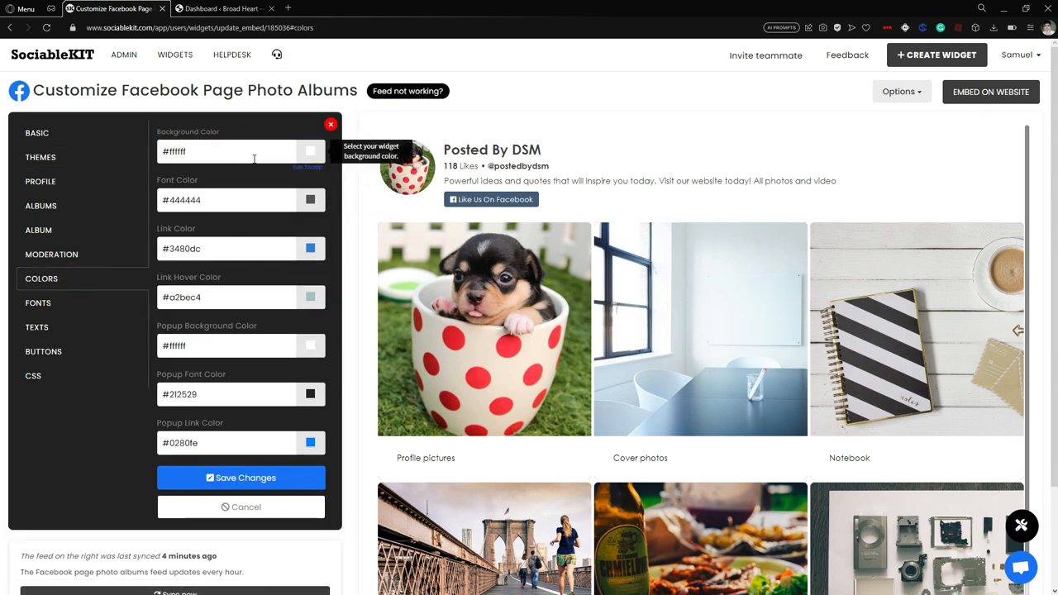
{"action": "left_click", "coordinate": [97, 166]}
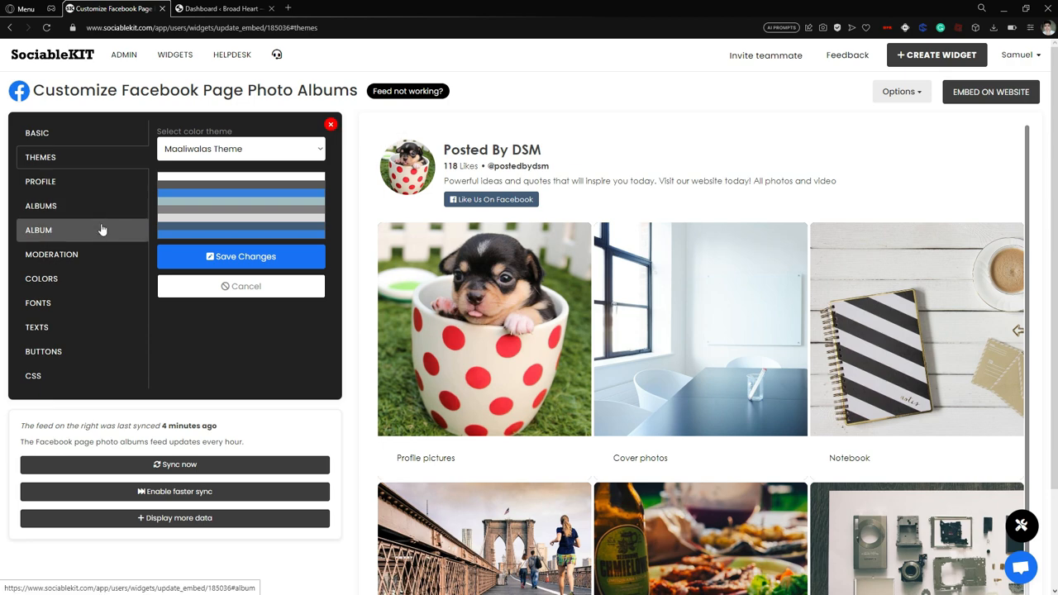
{"action": "left_click", "coordinate": [87, 280]}
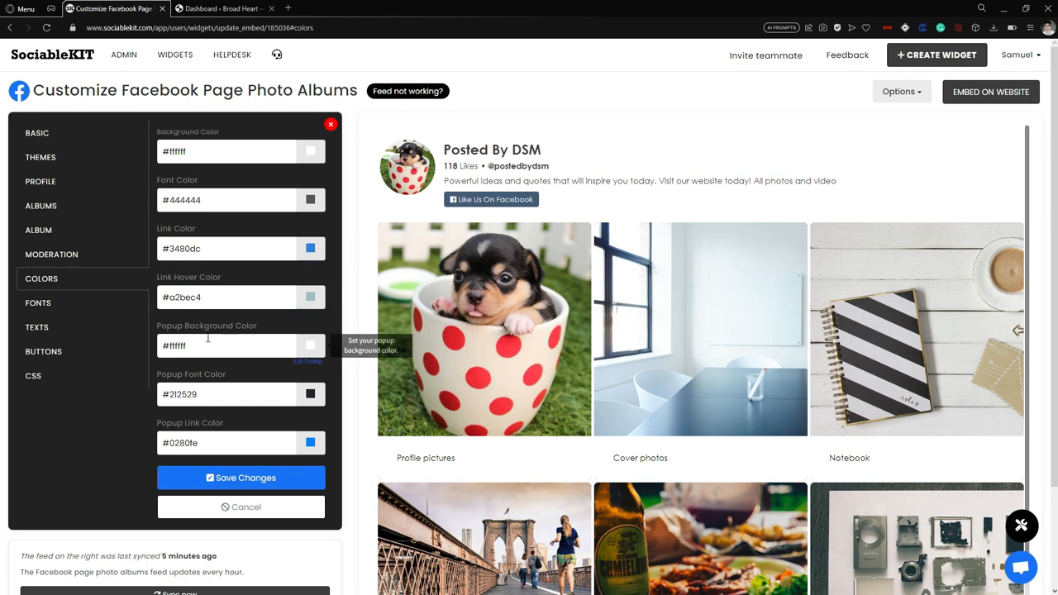
Set the widget's font family to Arial and save the changes.
{"action": "left_click", "coordinate": [76, 306]}
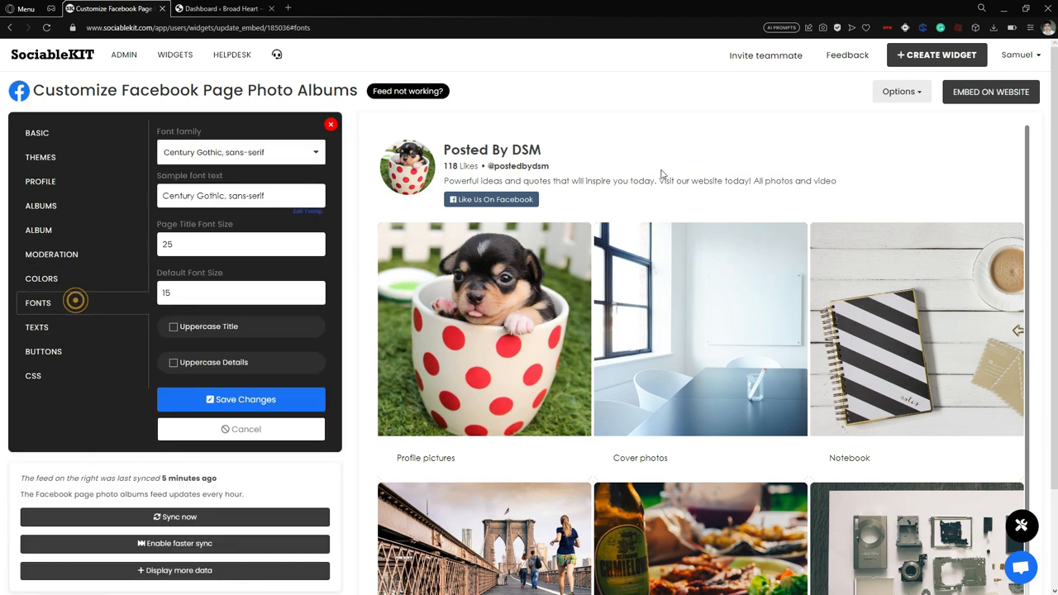
{"action": "left_click", "coordinate": [316, 152]}
{"action": "scroll", "coordinate": [262, 246], "scroll_direction": "down", "scroll_amount": 3}
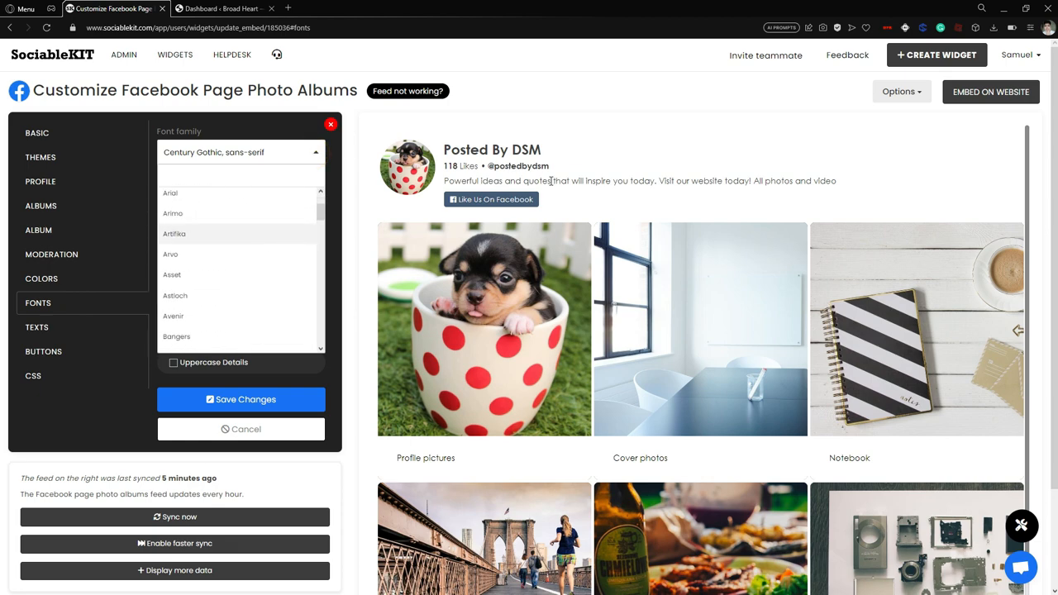
{"action": "scroll", "coordinate": [620, 240], "scroll_direction": "down", "scroll_amount": 2}
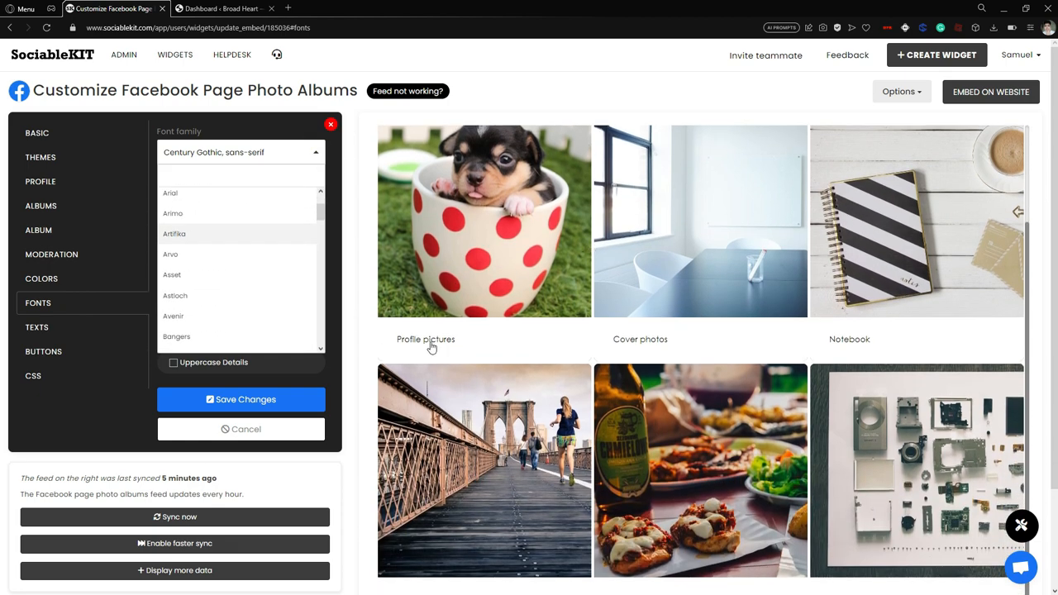
{"action": "left_click", "coordinate": [198, 193]}
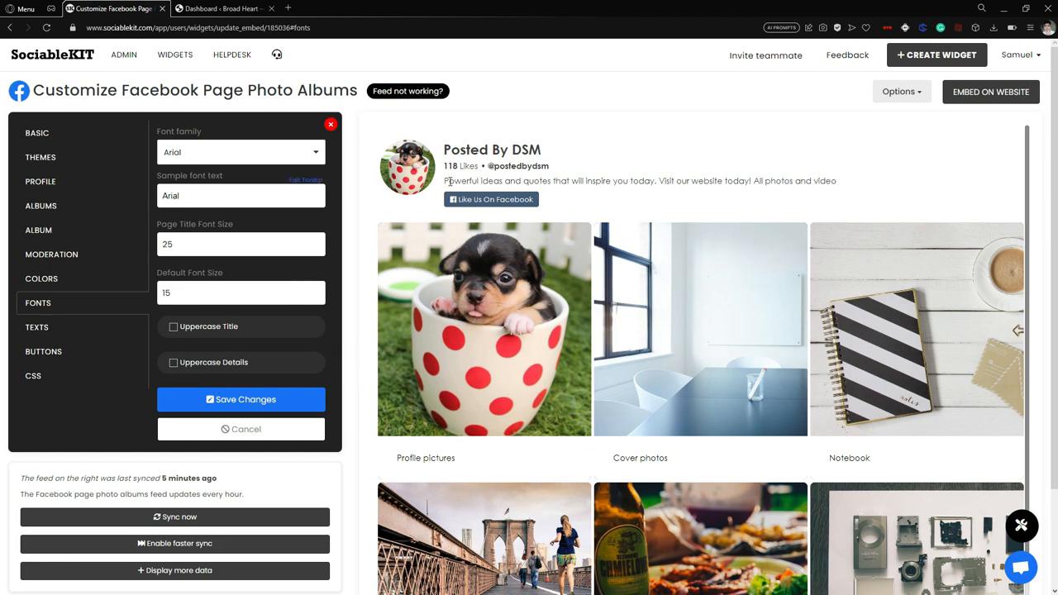
{"action": "left_click", "coordinate": [269, 400]}
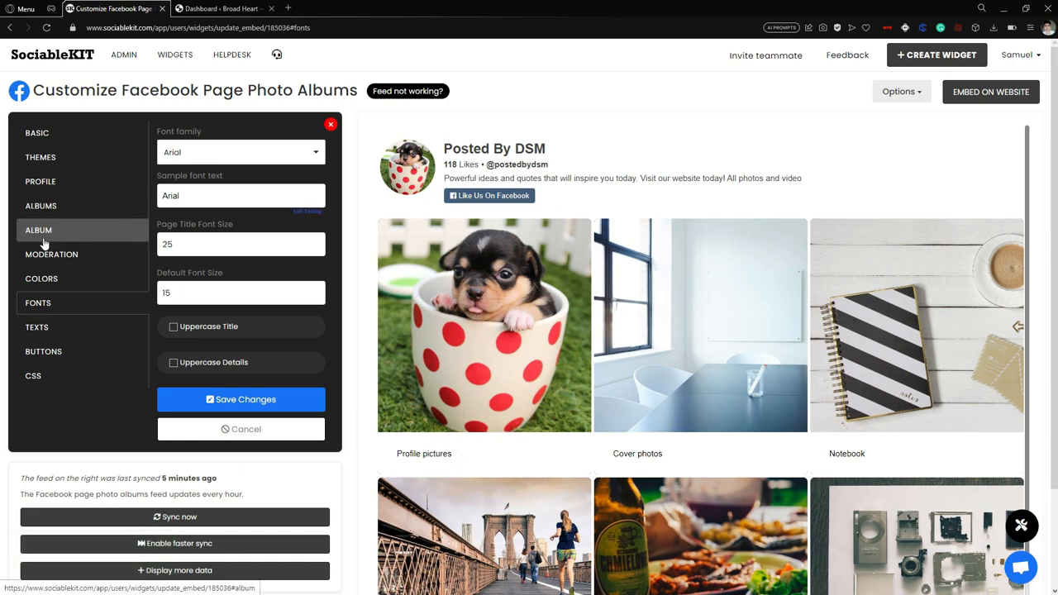
Review the text label settings, including the albums, likes, View on Facebook and back to albums texts.
{"action": "left_click", "coordinate": [52, 331]}
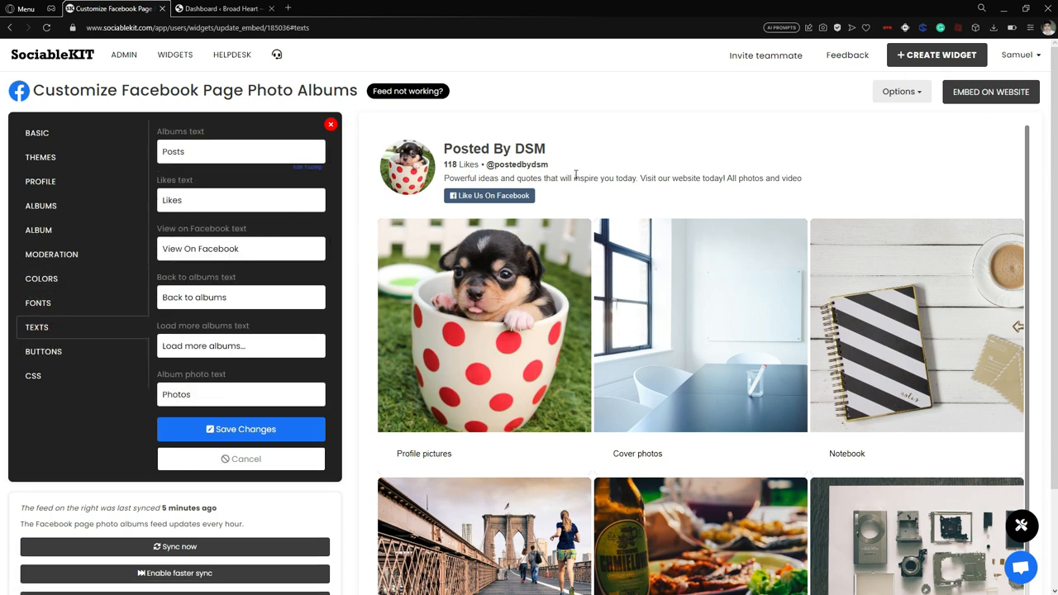
{"action": "double_click", "coordinate": [221, 156]}
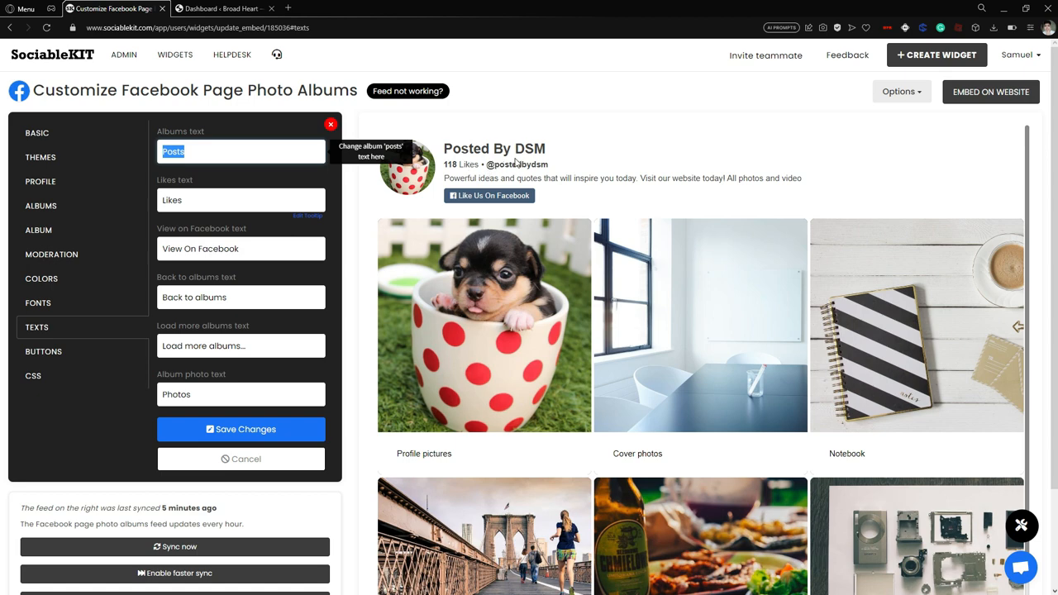
{"action": "double_click", "coordinate": [229, 201]}
{"action": "triple_click", "coordinate": [261, 254]}
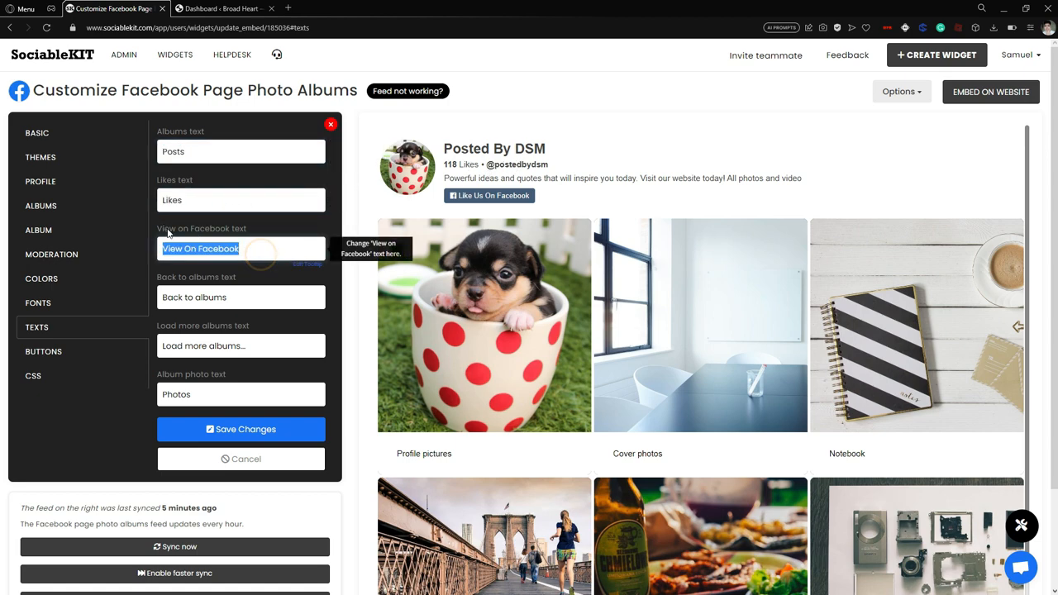
{"action": "triple_click", "coordinate": [248, 298]}
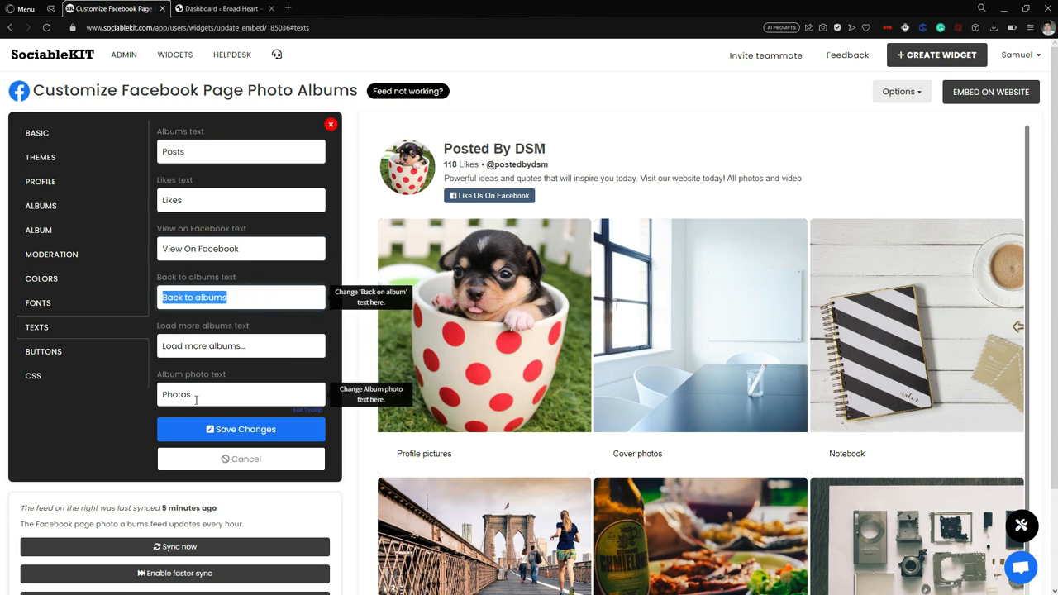
Review the button color settings alongside the available color themes, and check the custom CSS setting.
{"action": "left_click", "coordinate": [78, 356]}
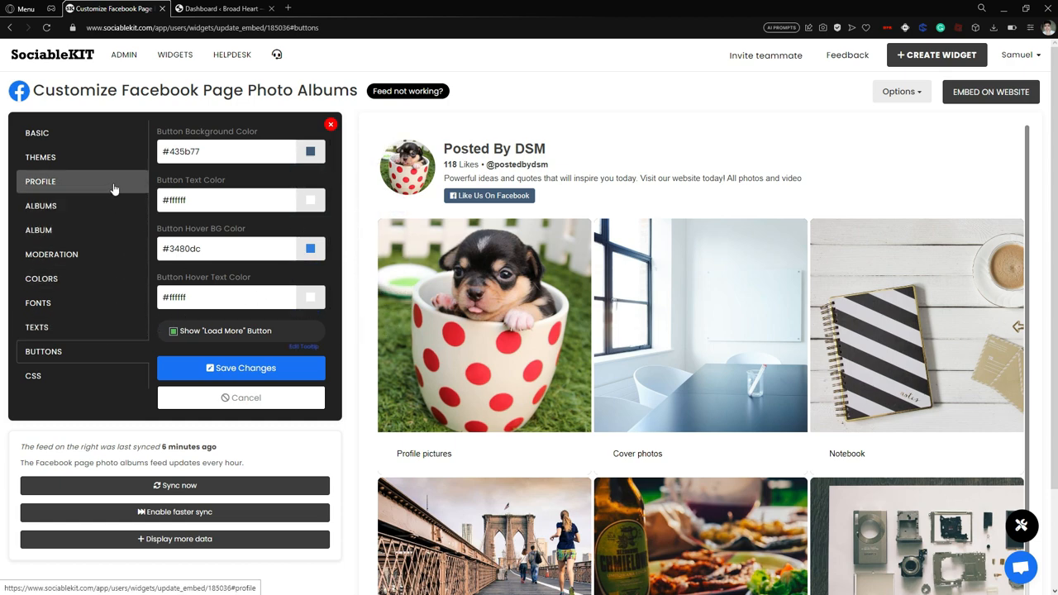
{"action": "left_click", "coordinate": [77, 157]}
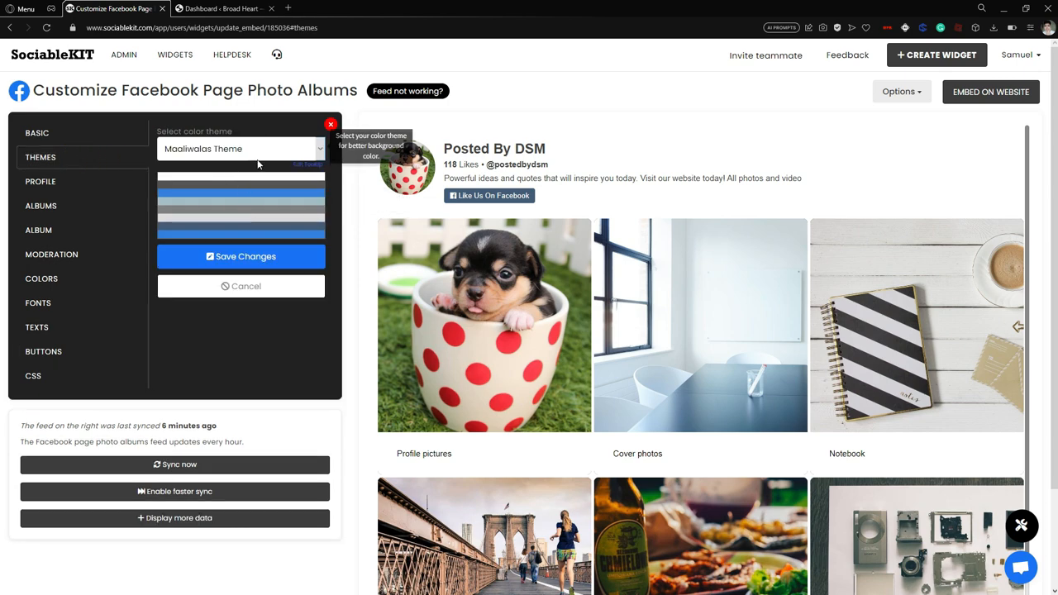
{"action": "left_click", "coordinate": [319, 149]}
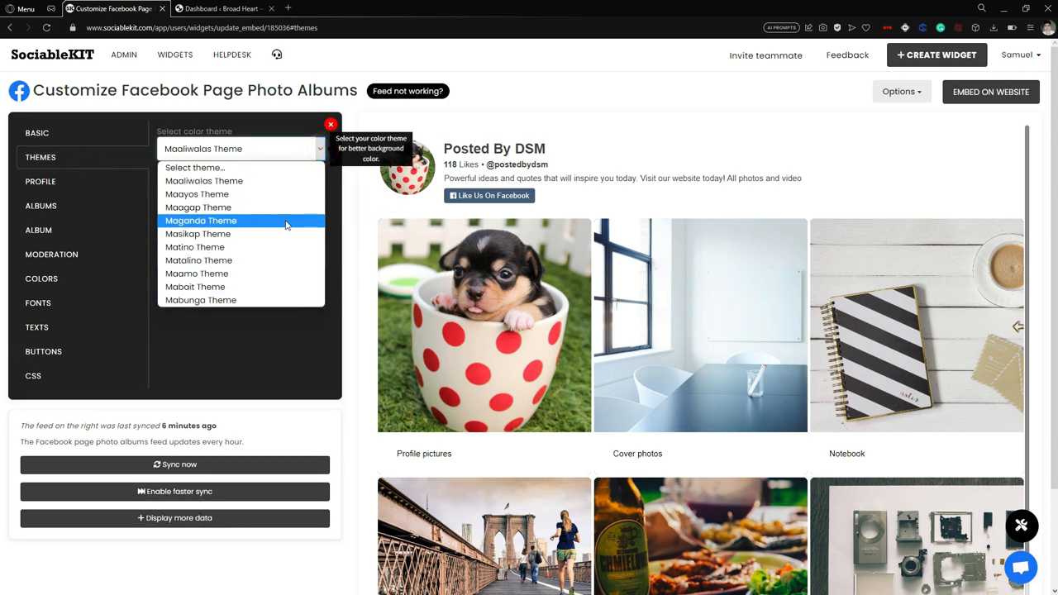
{"action": "left_click", "coordinate": [209, 341]}
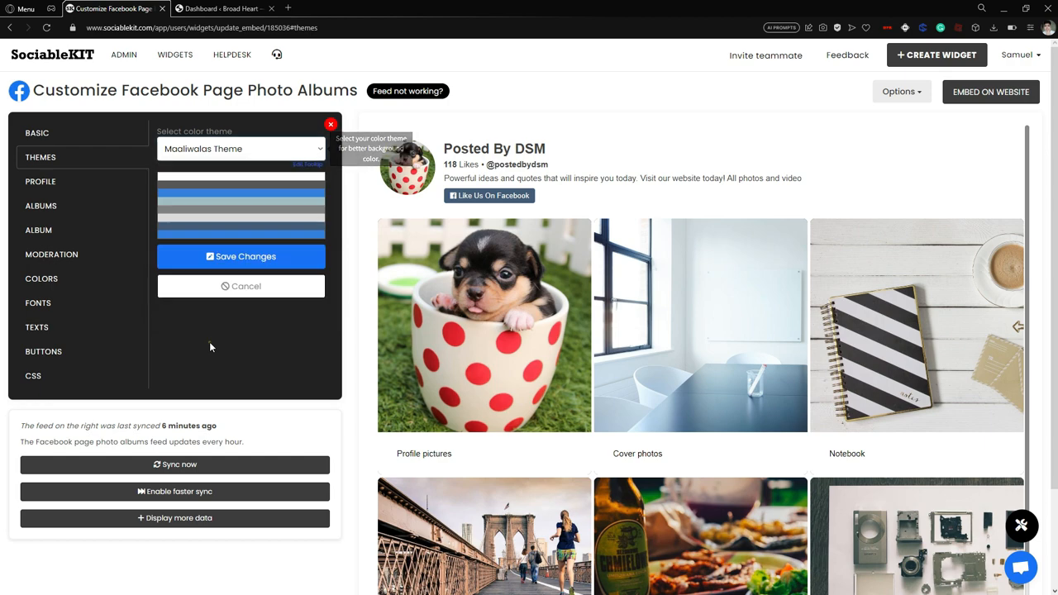
{"action": "left_click", "coordinate": [59, 350]}
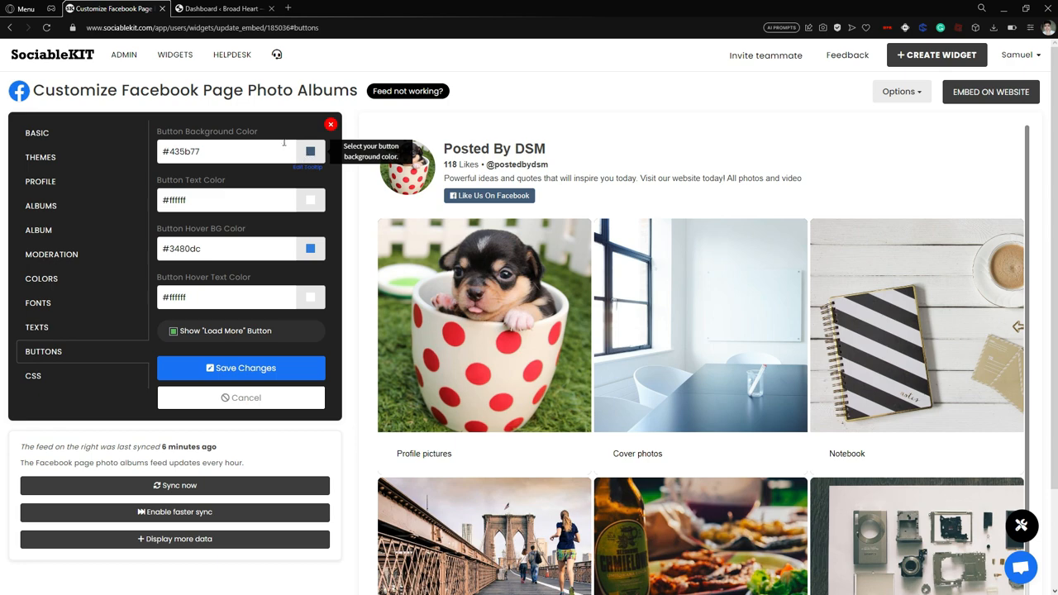
{"action": "left_click", "coordinate": [74, 375]}
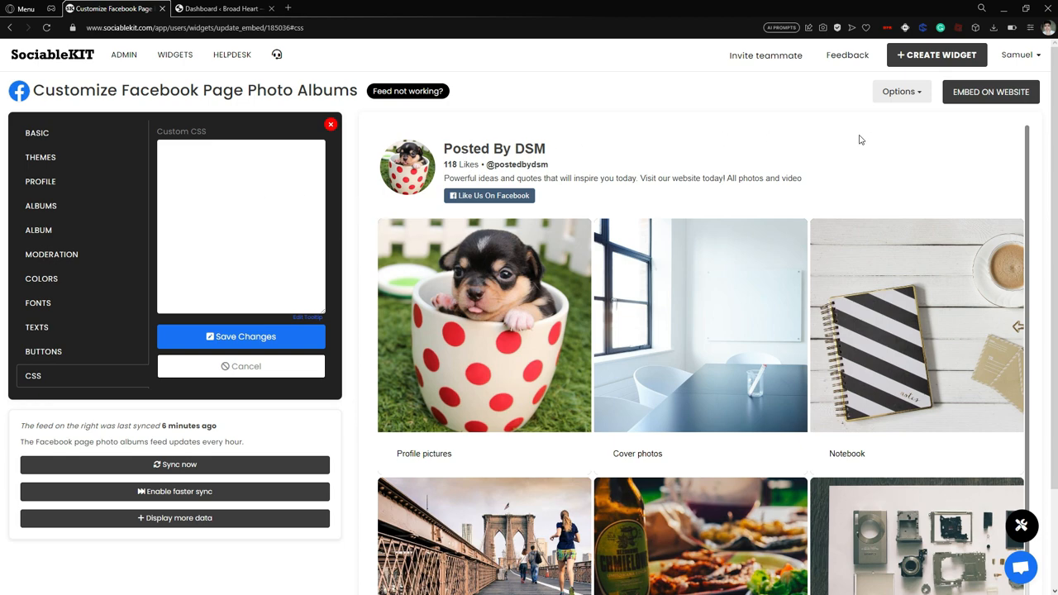
Close the expanded settings and look over the photo albums in the wider preview feed.
{"action": "scroll", "coordinate": [820, 144], "scroll_direction": "down", "scroll_amount": 2}
{"action": "left_click", "coordinate": [329, 73]}
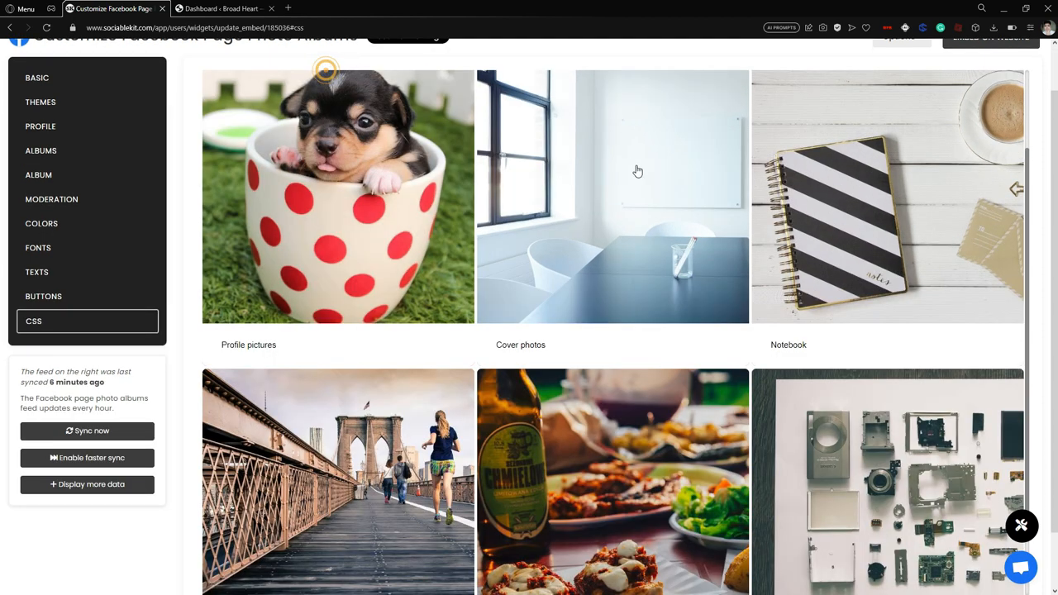
{"action": "scroll", "coordinate": [868, 164], "scroll_direction": "up", "scroll_amount": 1}
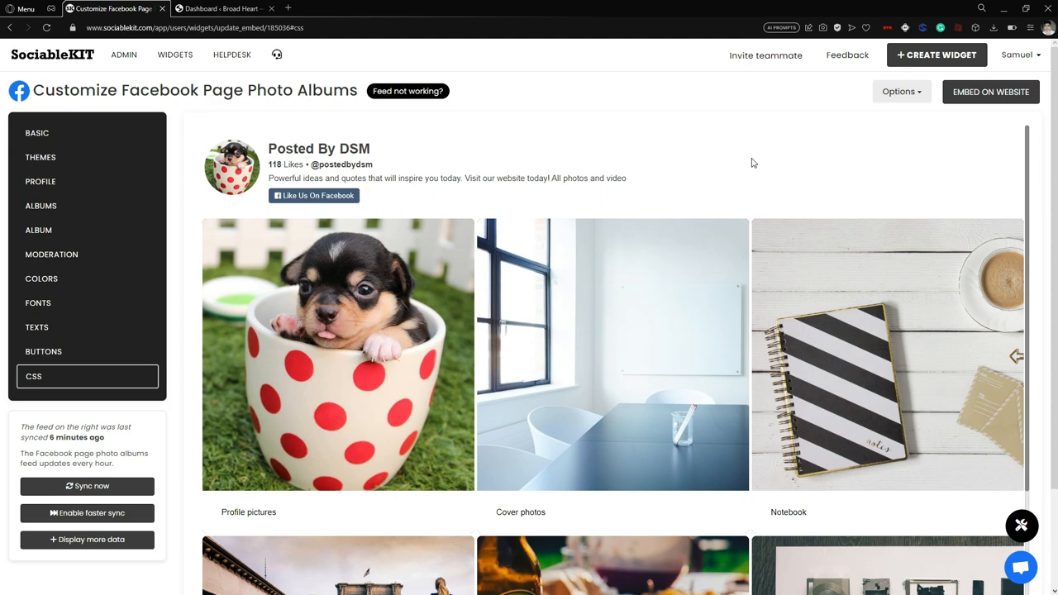
Start embedding the widget on a website, find and choose WordPress as the website builder, and read through its embedding instructions.
{"action": "left_click", "coordinate": [998, 99]}
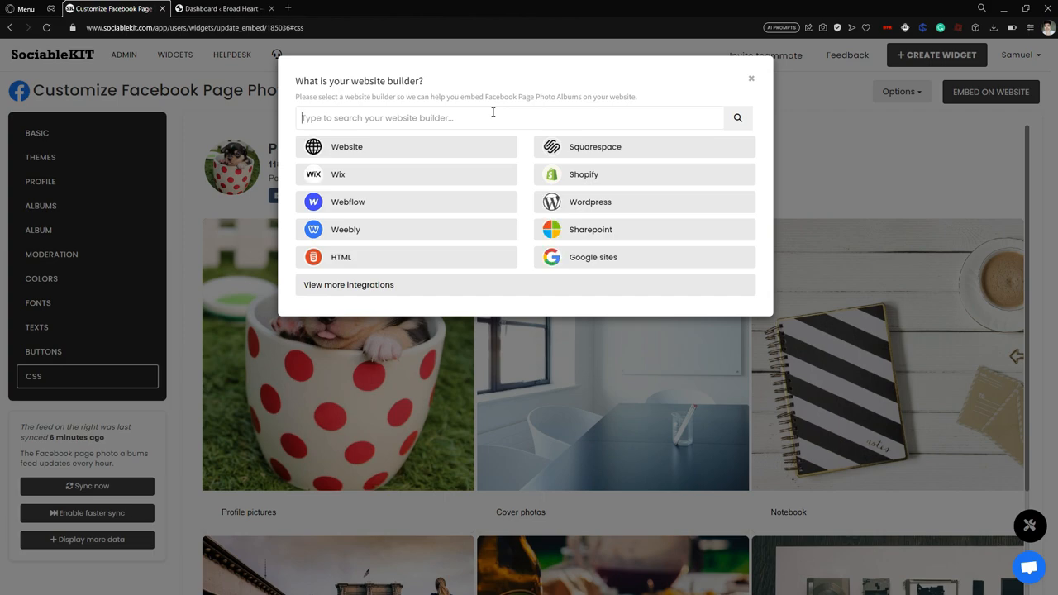
{"action": "left_click", "coordinate": [492, 111]}
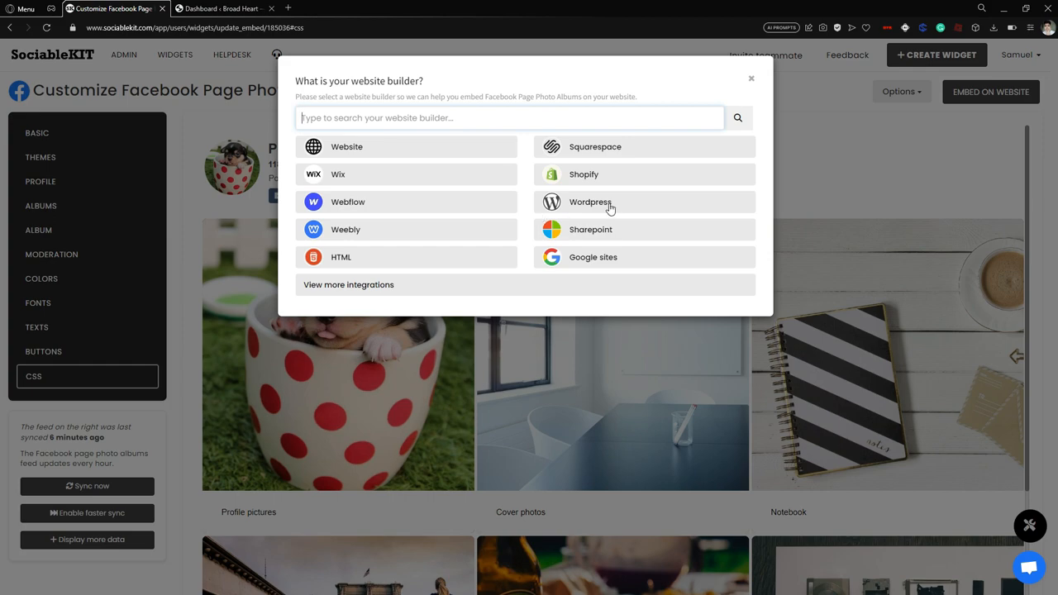
{"action": "left_click", "coordinate": [432, 118]}
{"action": "type", "text": "Word"}
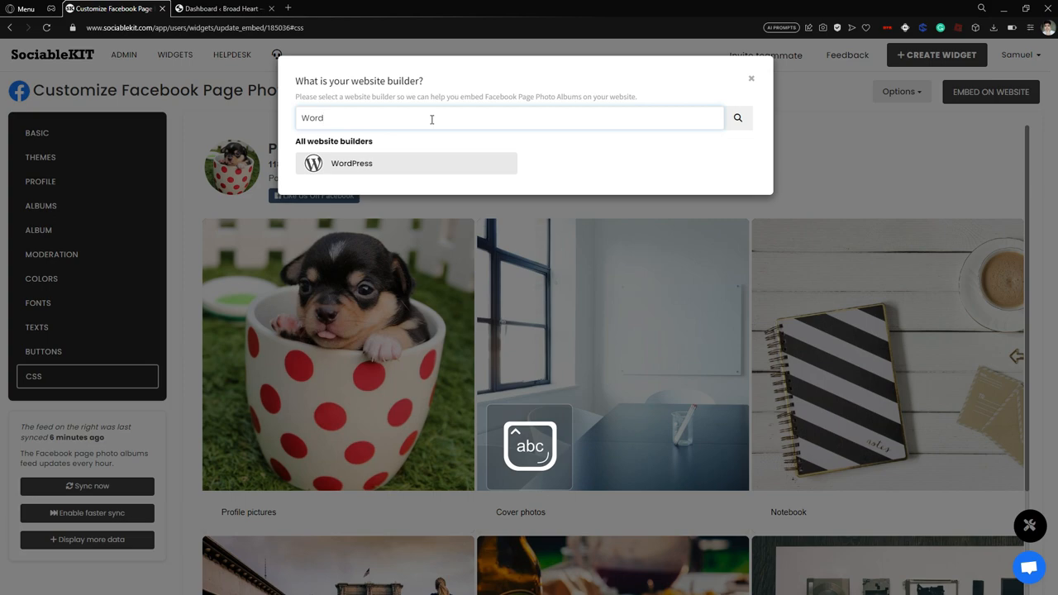
{"action": "left_click", "coordinate": [352, 165]}
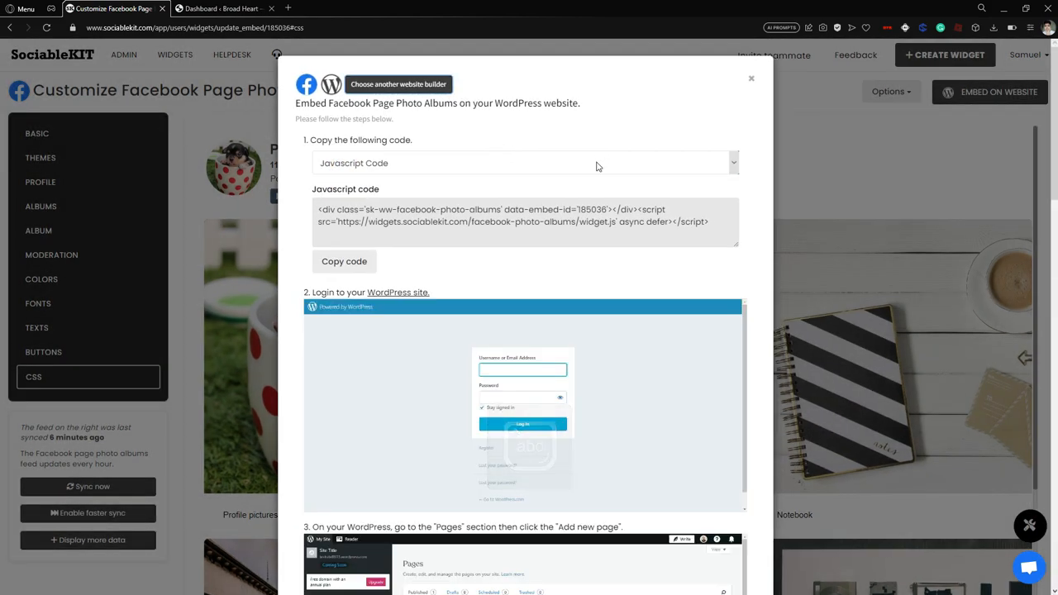
{"action": "scroll", "coordinate": [612, 179], "scroll_direction": "down", "scroll_amount": 10}
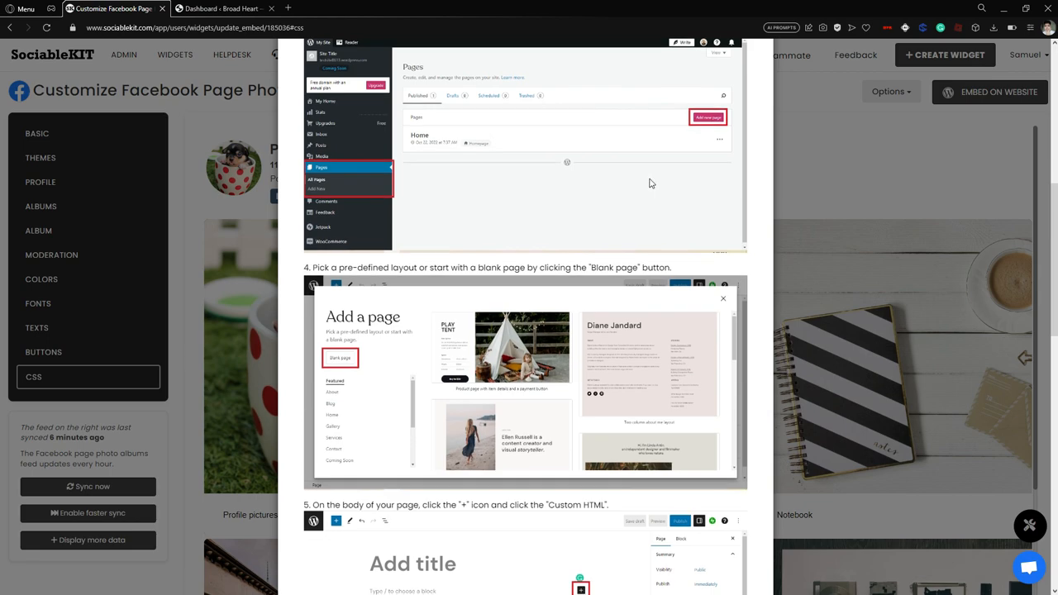
{"action": "scroll", "coordinate": [622, 206], "scroll_direction": "down", "scroll_amount": 7}
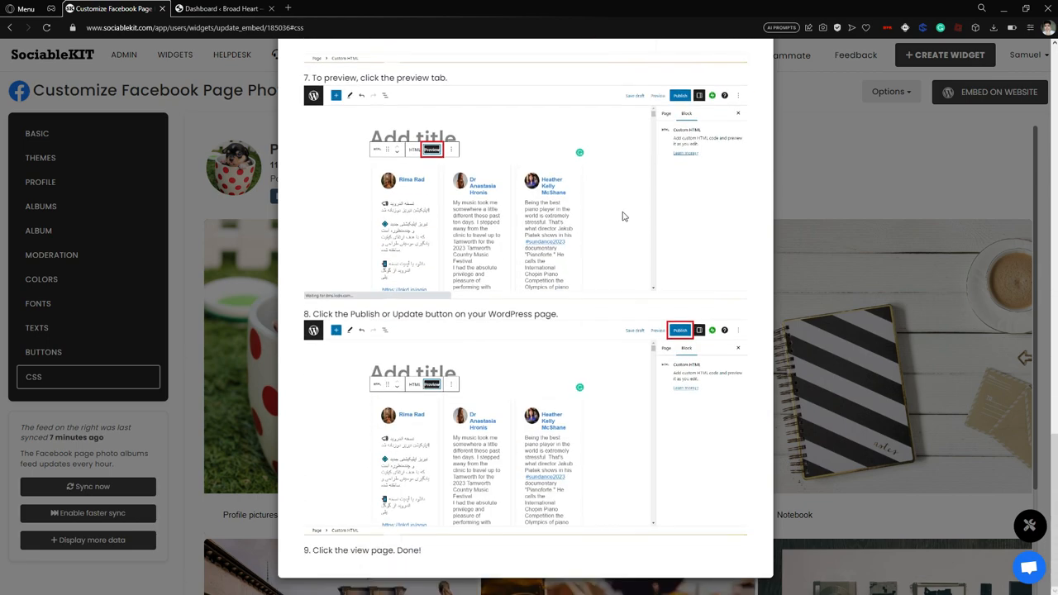
{"action": "scroll", "coordinate": [625, 216], "scroll_direction": "up", "scroll_amount": 15}
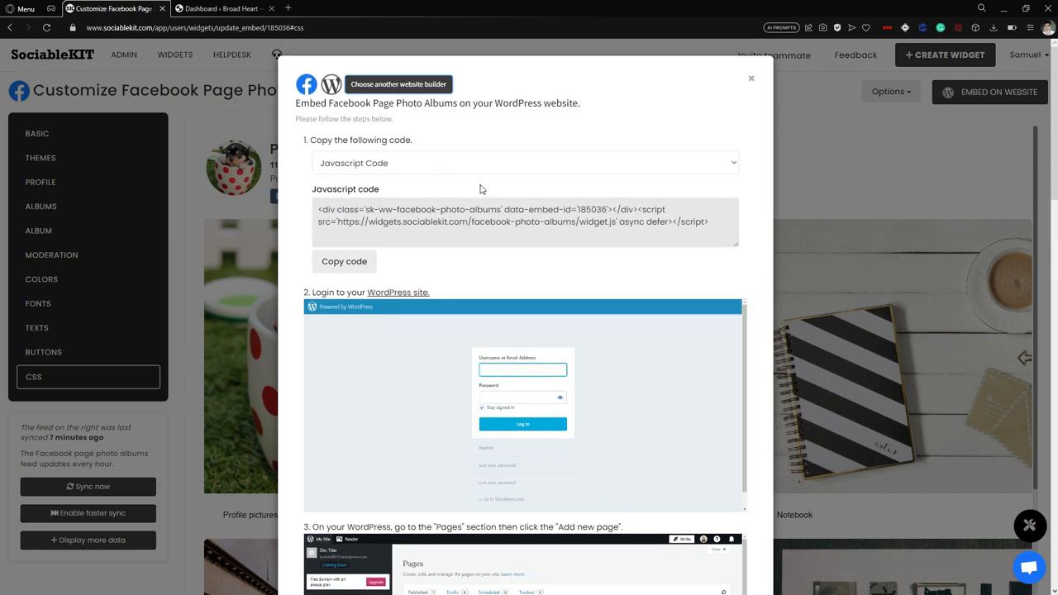
Compare the iFrame Code and Link embed options, return to Javascript Code and copy the widget's code.
{"action": "left_click", "coordinate": [633, 162]}
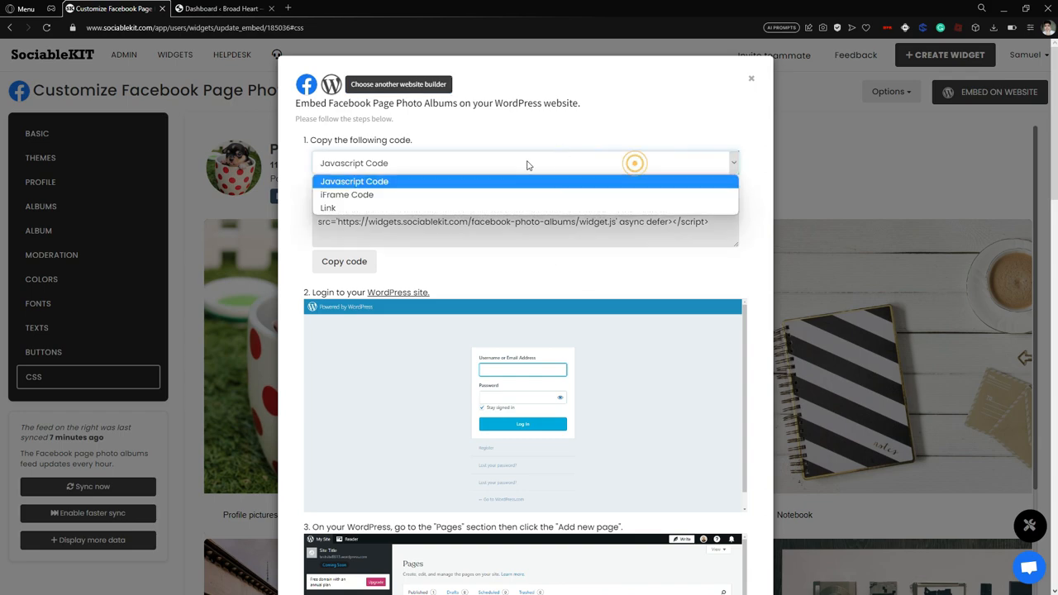
{"action": "left_click", "coordinate": [395, 203]}
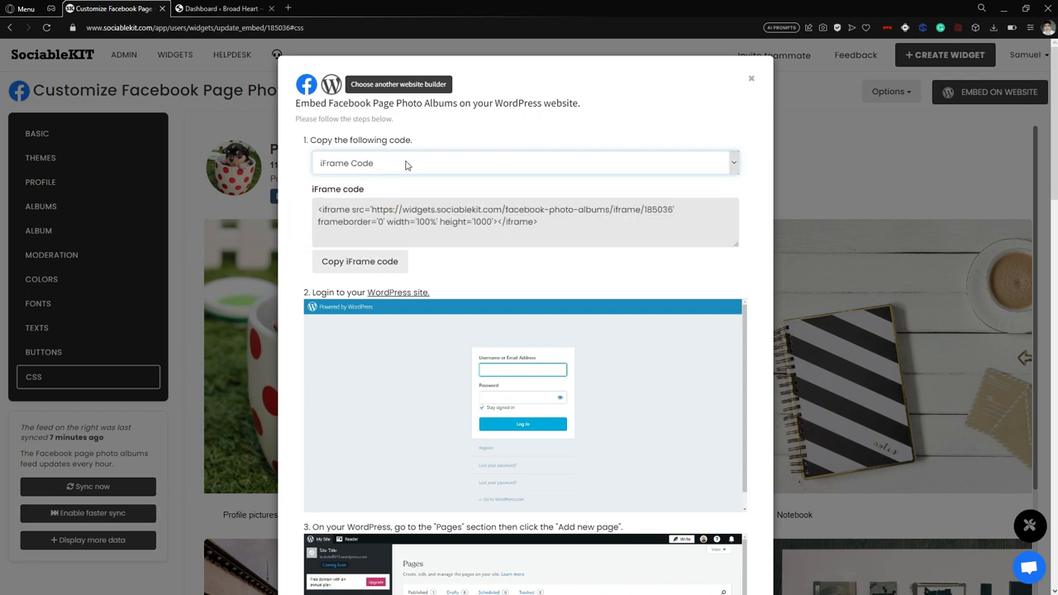
{"action": "left_click", "coordinate": [406, 165]}
{"action": "left_click", "coordinate": [403, 208]}
{"action": "left_click", "coordinate": [411, 167]}
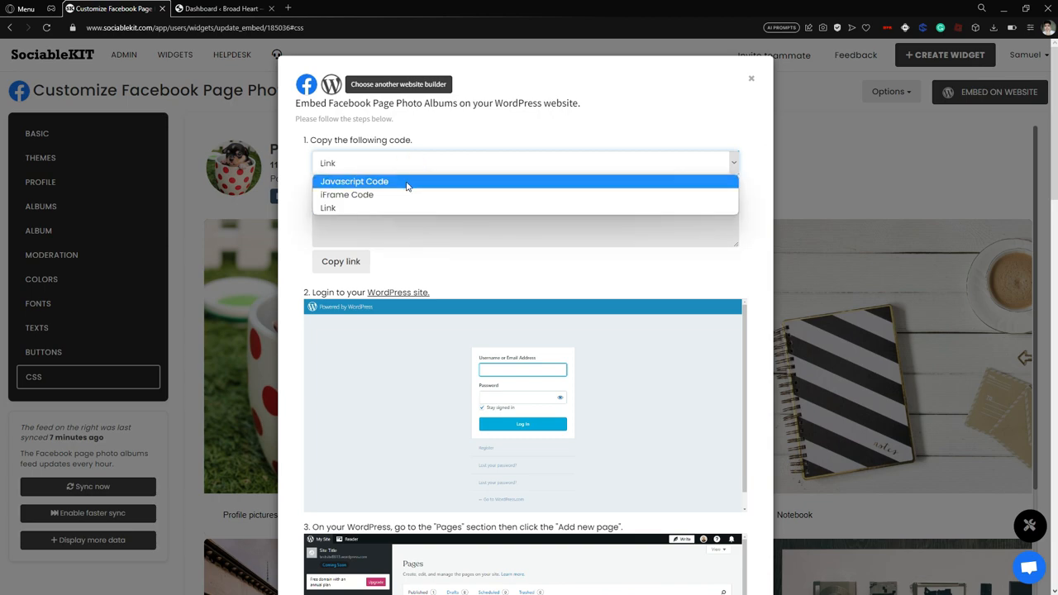
{"action": "left_click", "coordinate": [406, 182]}
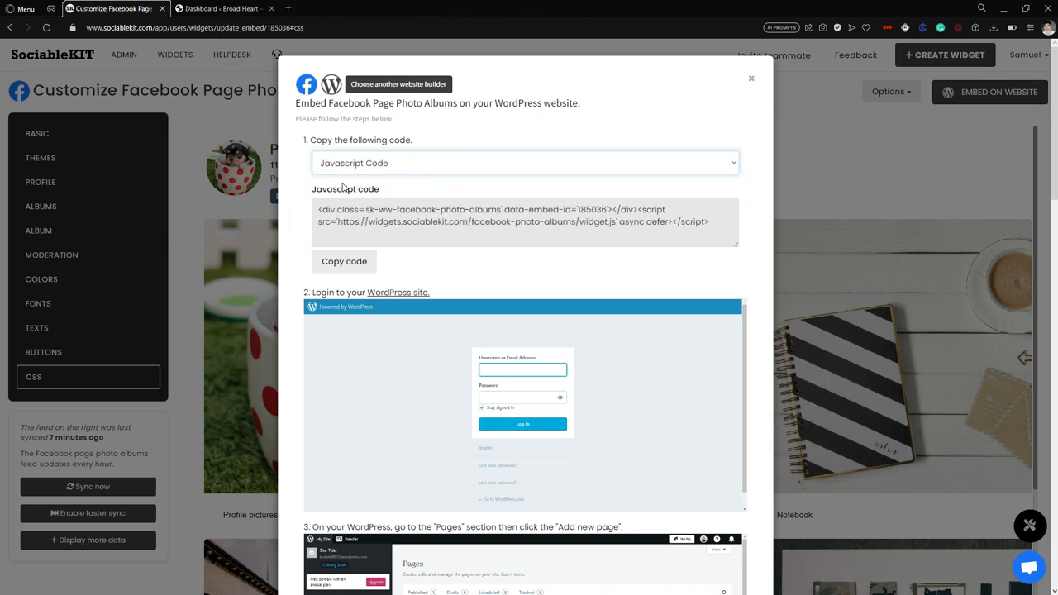
{"action": "left_click", "coordinate": [370, 263]}
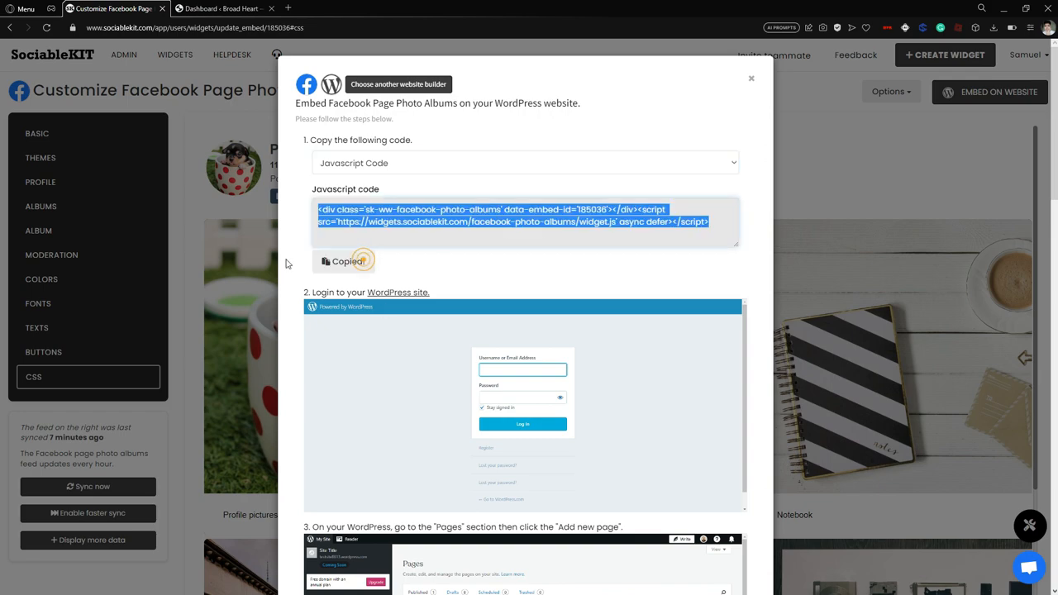
{"action": "left_click", "coordinate": [429, 265]}
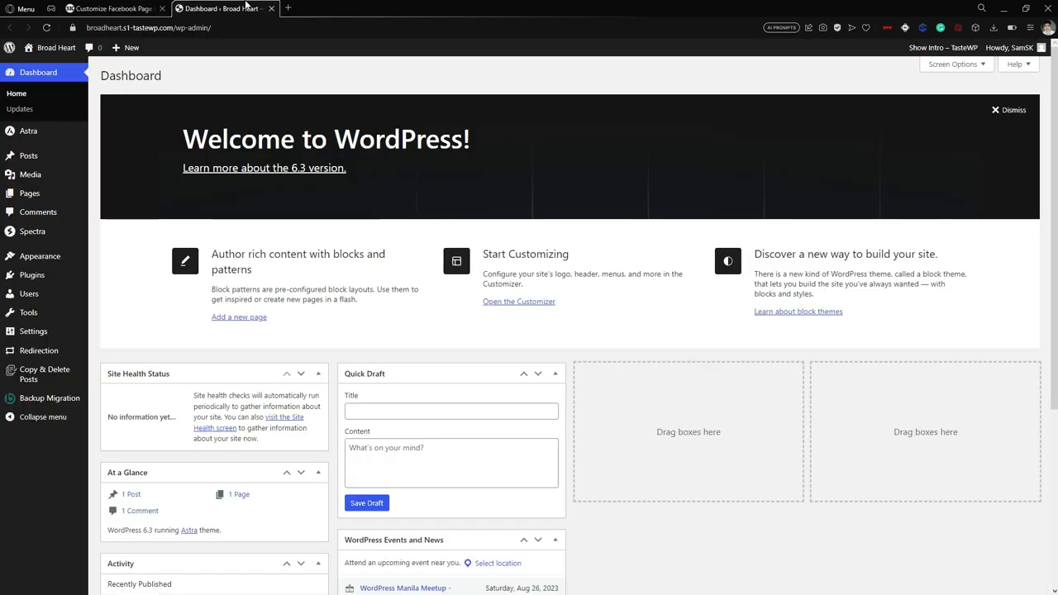
Switch to the Broad Heart WordPress dashboard and add a new page for the widget.
{"action": "left_click", "coordinate": [221, 8]}
{"action": "mouse_move", "coordinate": [82, 152]}
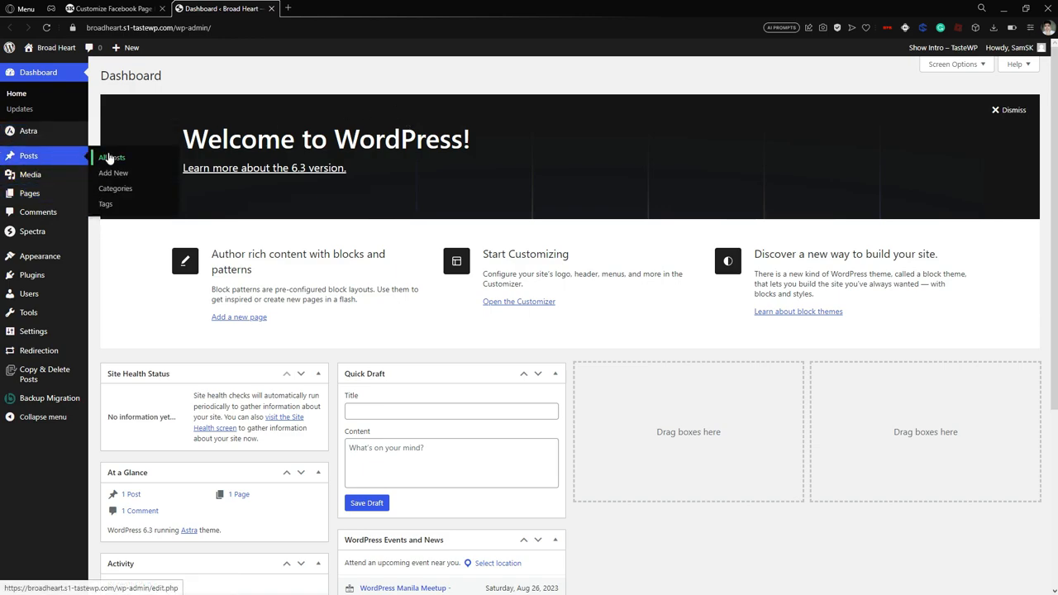
{"action": "mouse_move", "coordinate": [63, 199]}
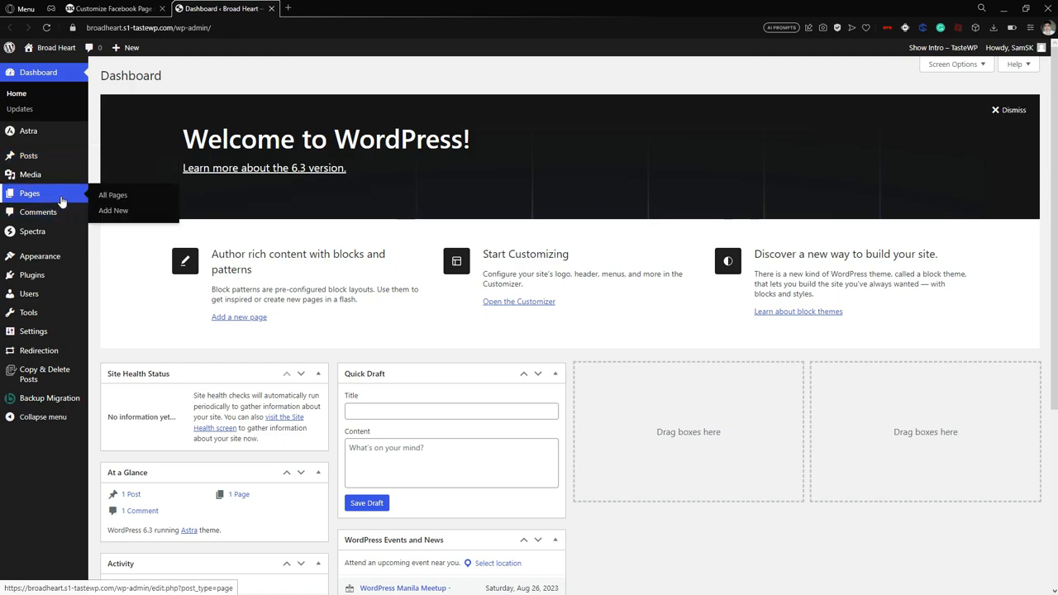
{"action": "left_click", "coordinate": [122, 212]}
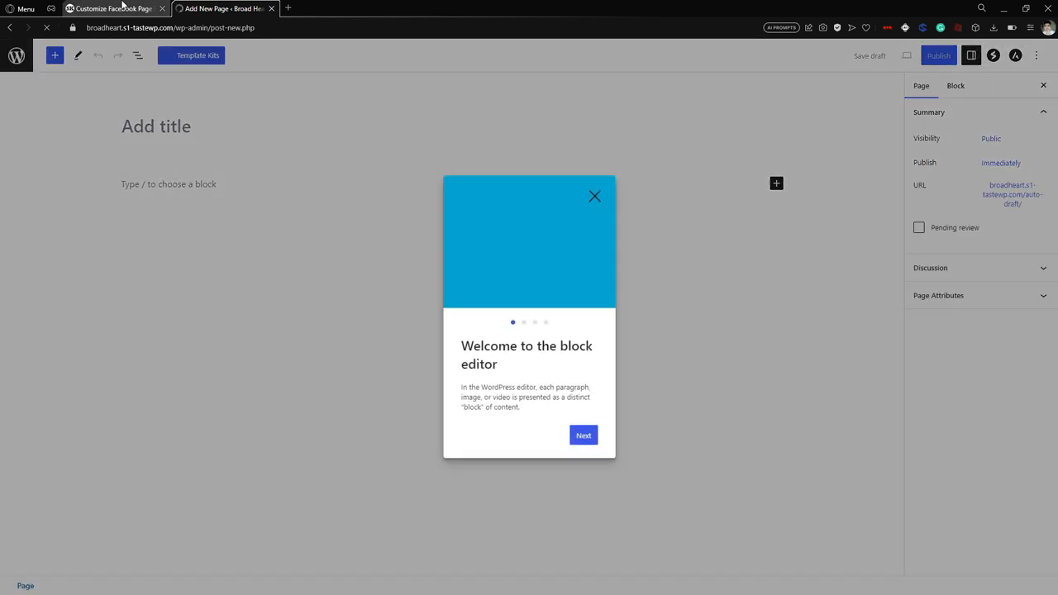
{"action": "left_click", "coordinate": [114, 9]}
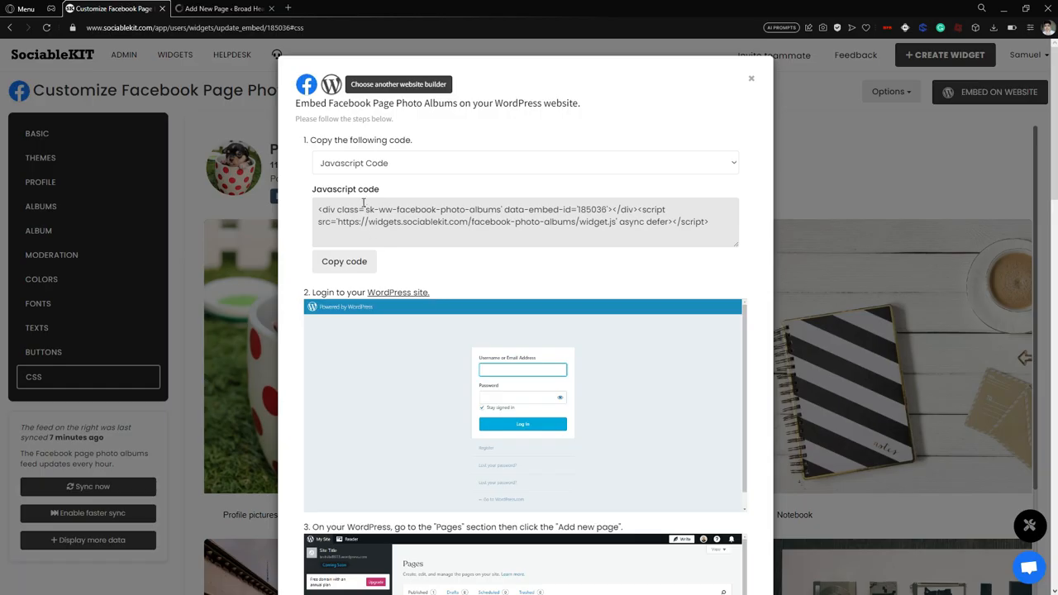
{"action": "left_click", "coordinate": [215, 7]}
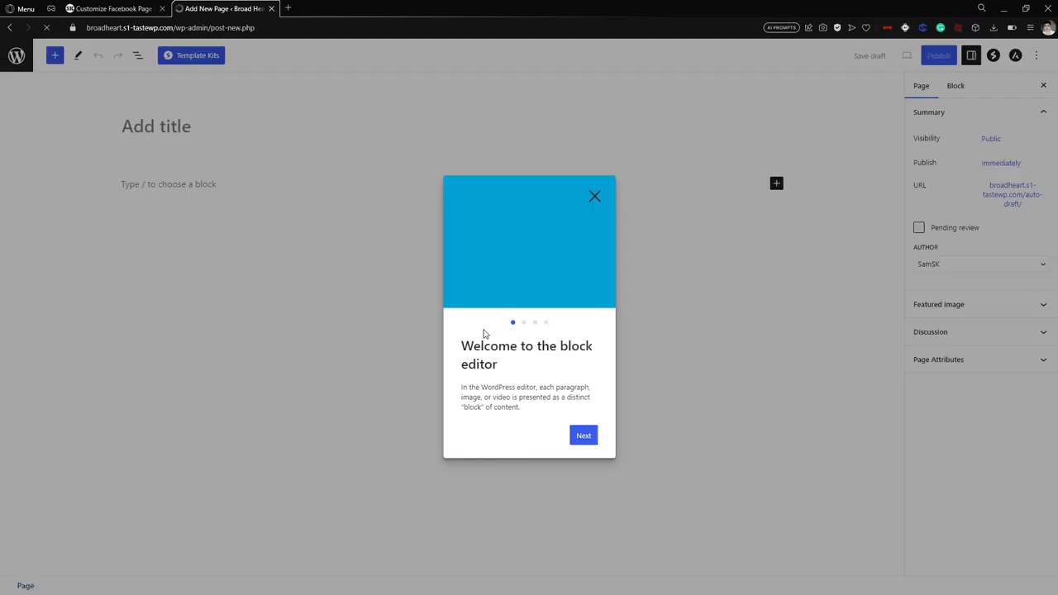
Dismiss the block editor welcome guide and title the new page "DSM Albums 2023".
{"action": "left_click", "coordinate": [594, 196]}
{"action": "left_click", "coordinate": [321, 182]}
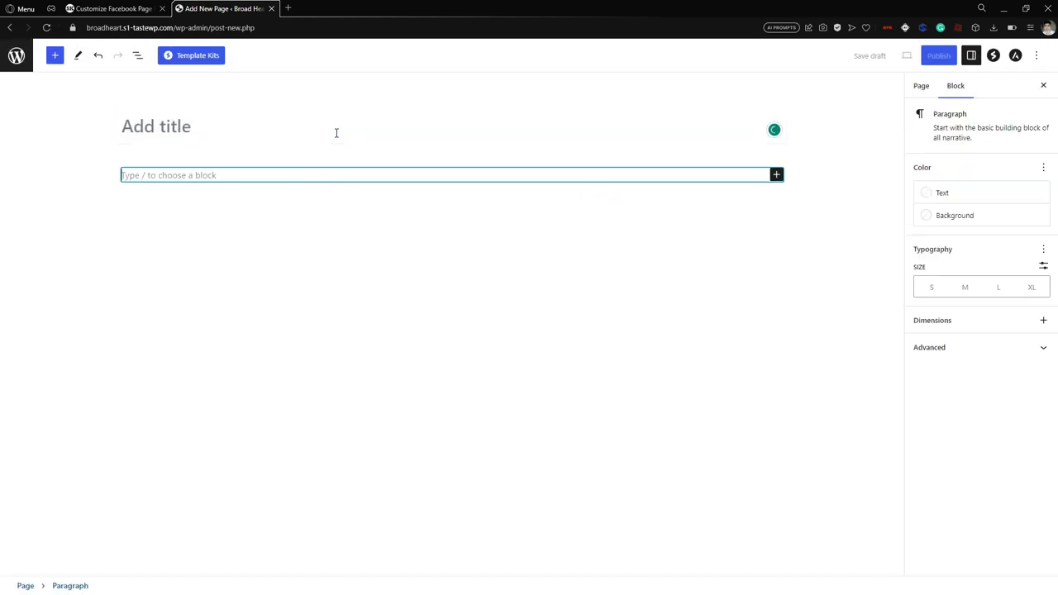
{"action": "left_click", "coordinate": [338, 130]}
{"action": "key", "text": "Caps_Lock"}
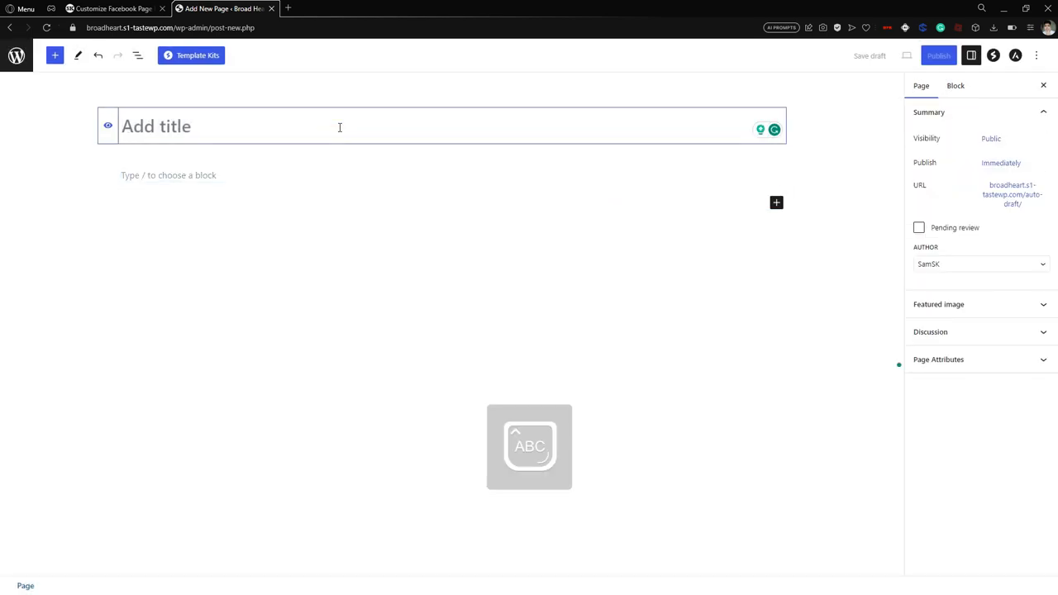
{"action": "type", "text": "DSM"}
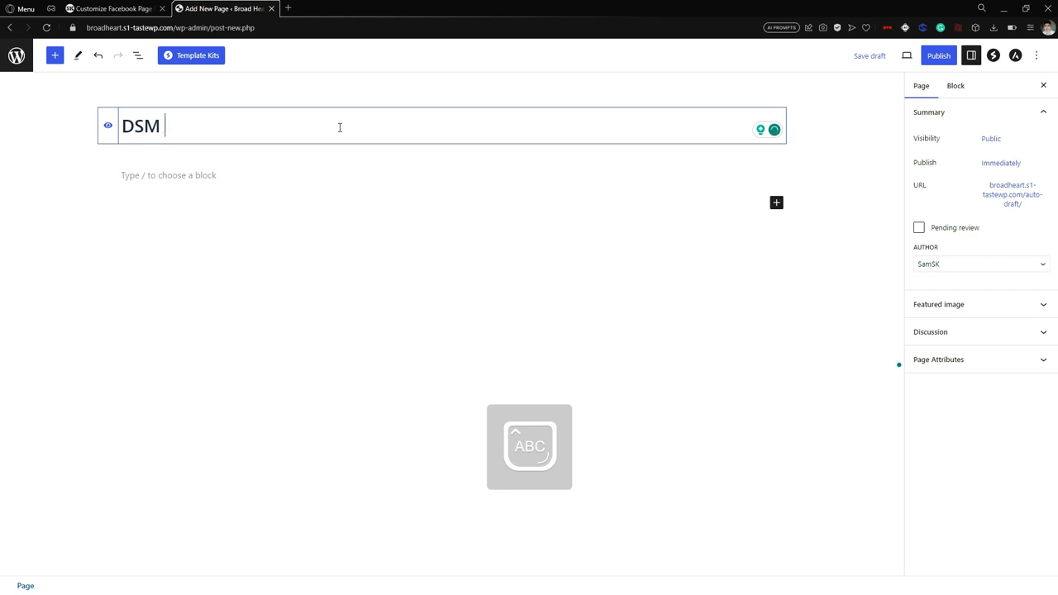
{"action": "key", "text": "Caps_Lock"}
{"action": "type", "text": "AIbums"}
{"action": "key", "text": "Caps_Lock"}
{"action": "type", "text": "2"}
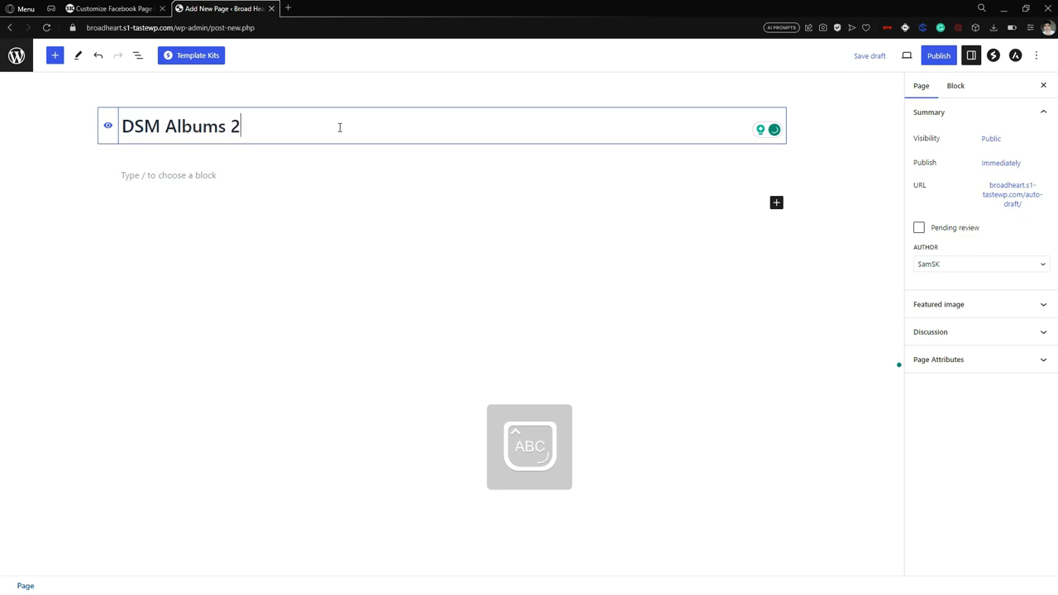
{"action": "type", "text": "023"}
{"action": "left_click", "coordinate": [326, 194]}
{"action": "left_click", "coordinate": [350, 219]}
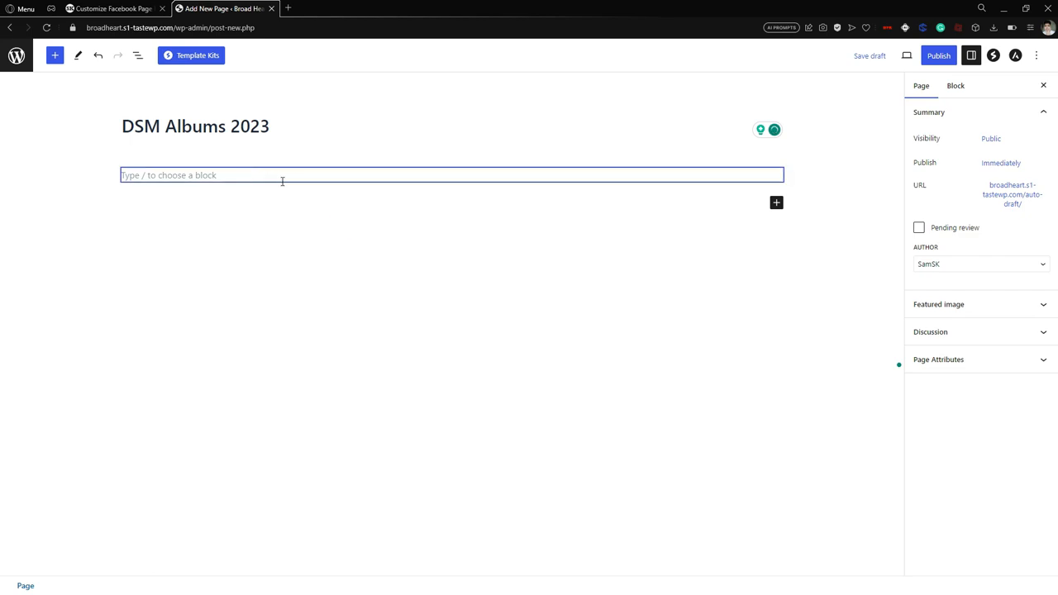
Search the blocks for "cust" and add a Custom HTML block to the page.
{"action": "left_click", "coordinate": [777, 205]}
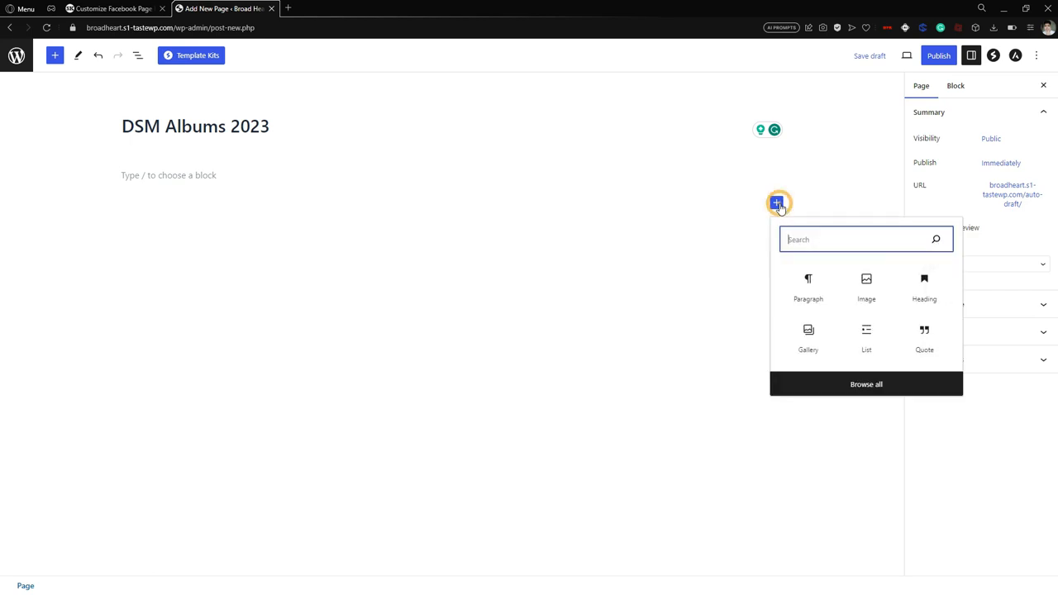
{"action": "left_click", "coordinate": [833, 240]}
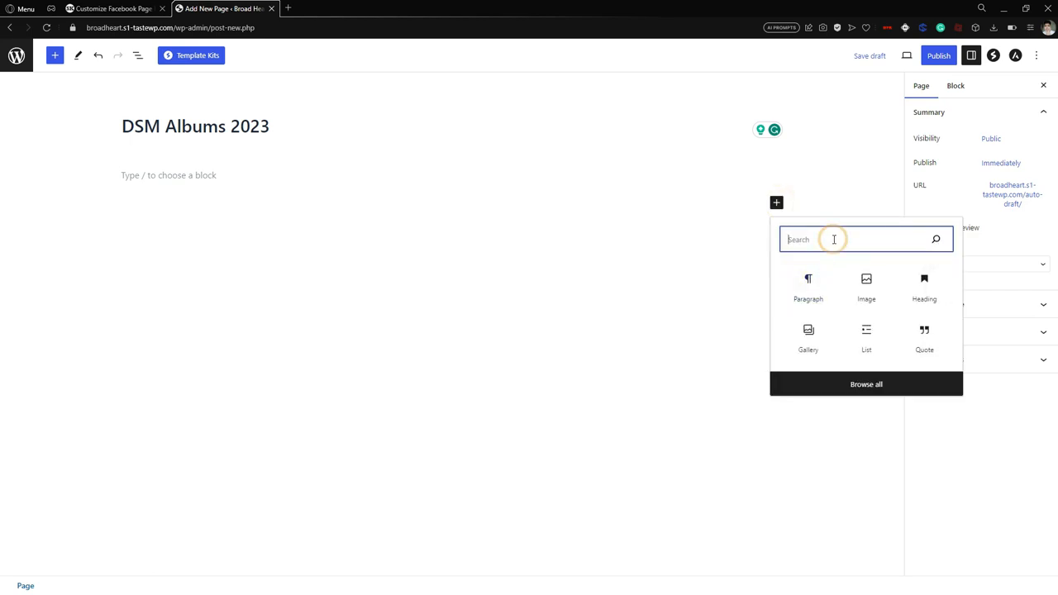
{"action": "type", "text": "cust"}
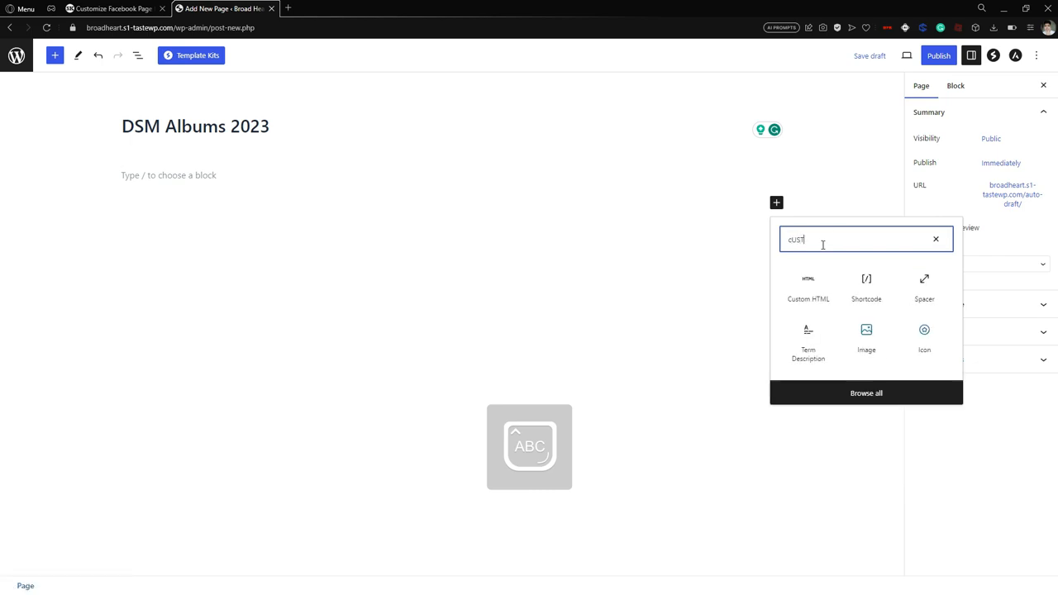
{"action": "left_click", "coordinate": [814, 288]}
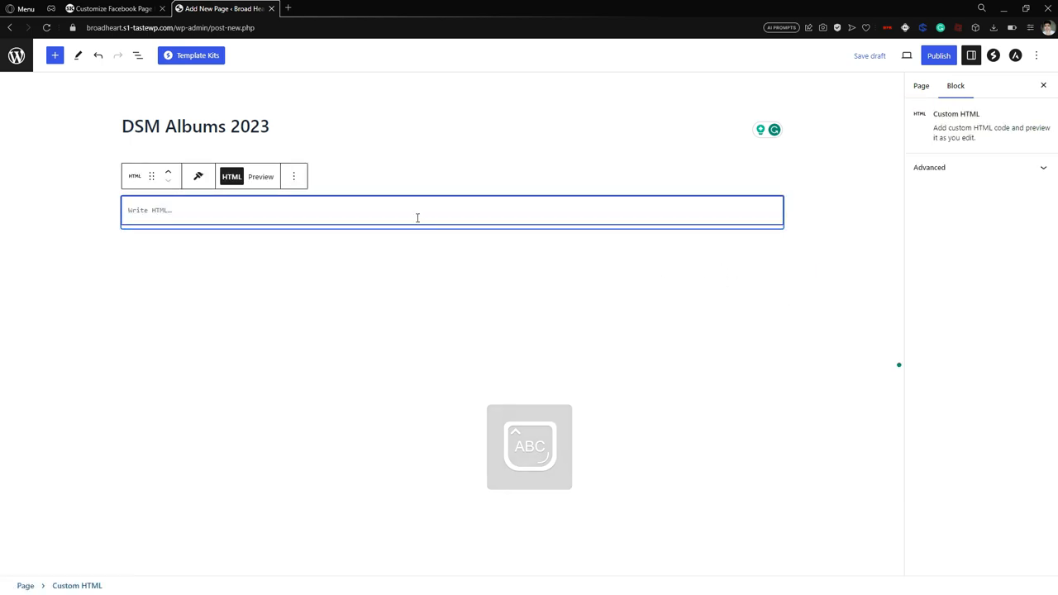
Copy the widget's Javascript code from SociableKIT again and paste it into the Custom HTML block on the WordPress page.
{"action": "left_click", "coordinate": [132, 8]}
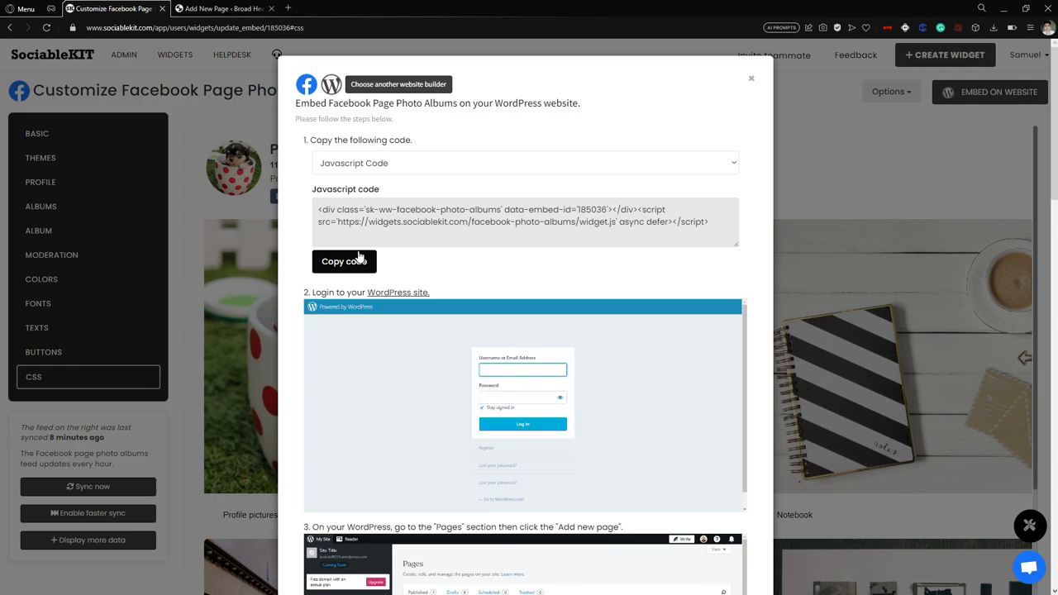
{"action": "left_click", "coordinate": [359, 259]}
{"action": "left_click", "coordinate": [202, 8]}
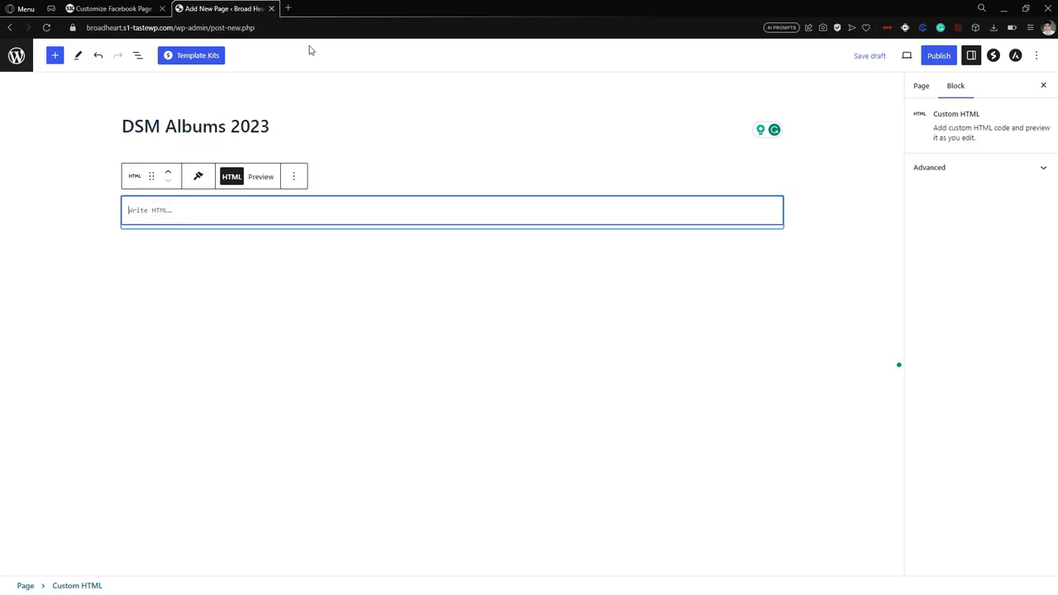
{"action": "right_click", "coordinate": [323, 208]}
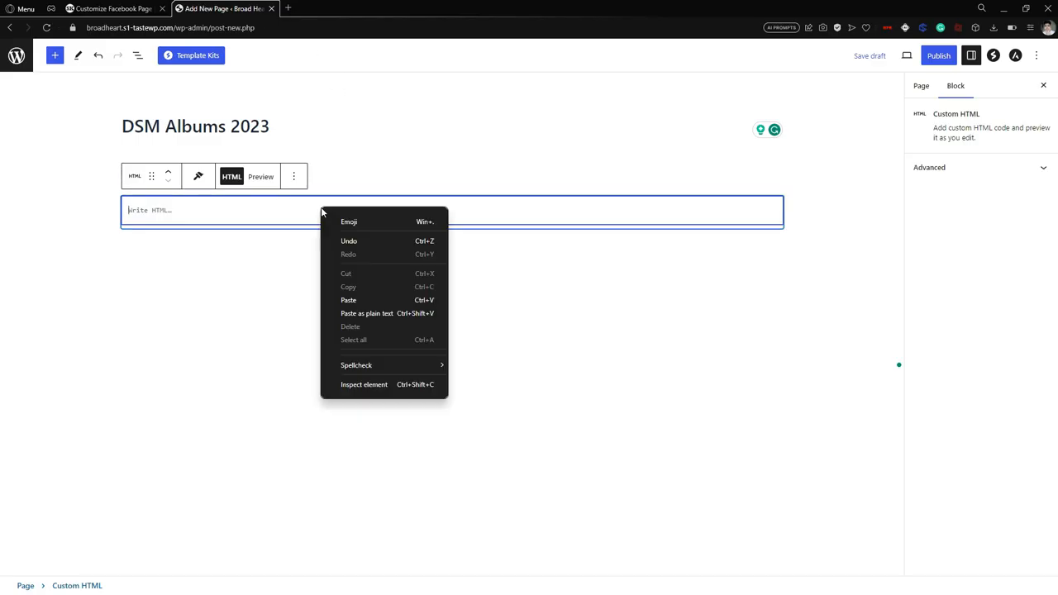
{"action": "left_click", "coordinate": [390, 302]}
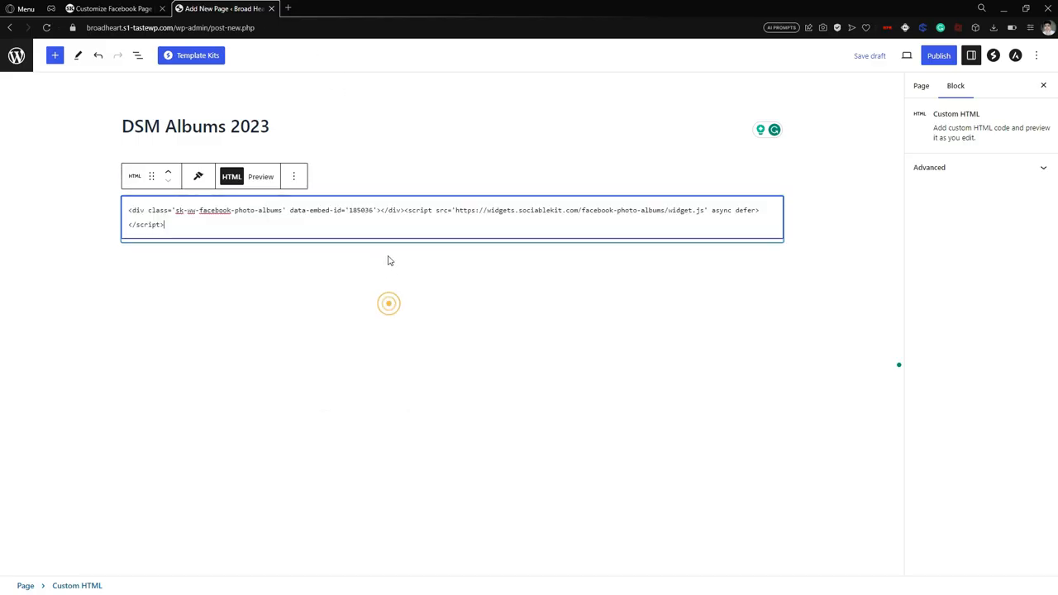
{"action": "left_click", "coordinate": [538, 326]}
{"action": "left_click", "coordinate": [672, 306]}
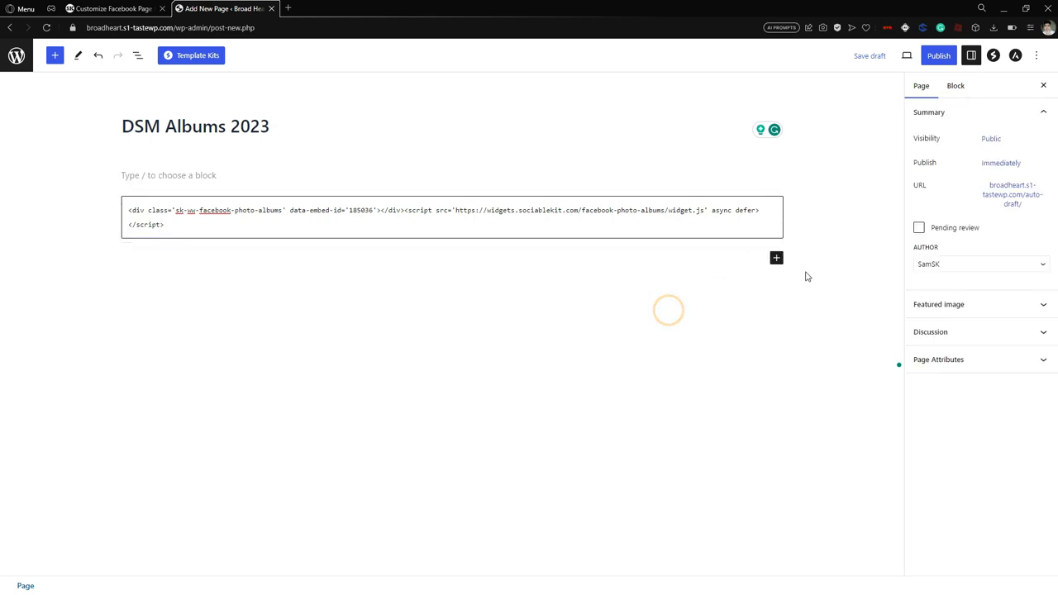
Publish the page, open the live version and look over the embedded albums.
{"action": "left_click", "coordinate": [938, 55]}
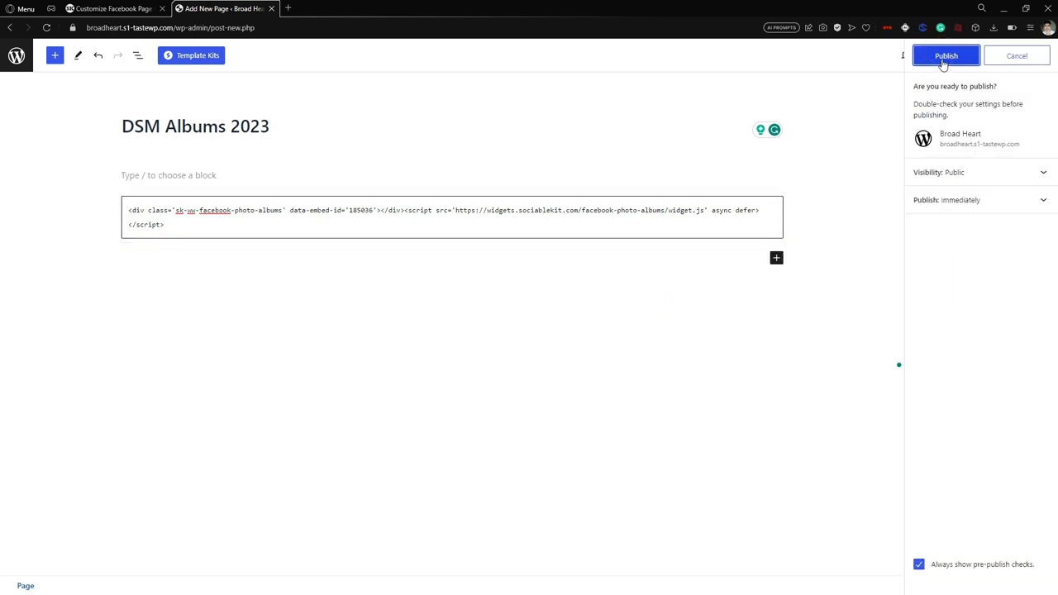
{"action": "left_click", "coordinate": [944, 59]}
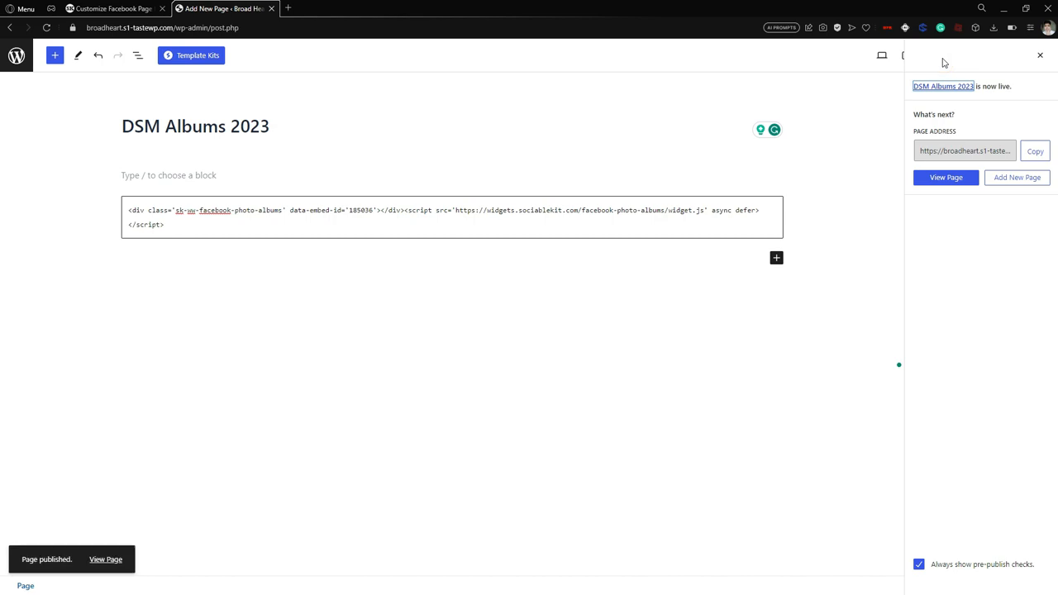
{"action": "left_click", "coordinate": [952, 178]}
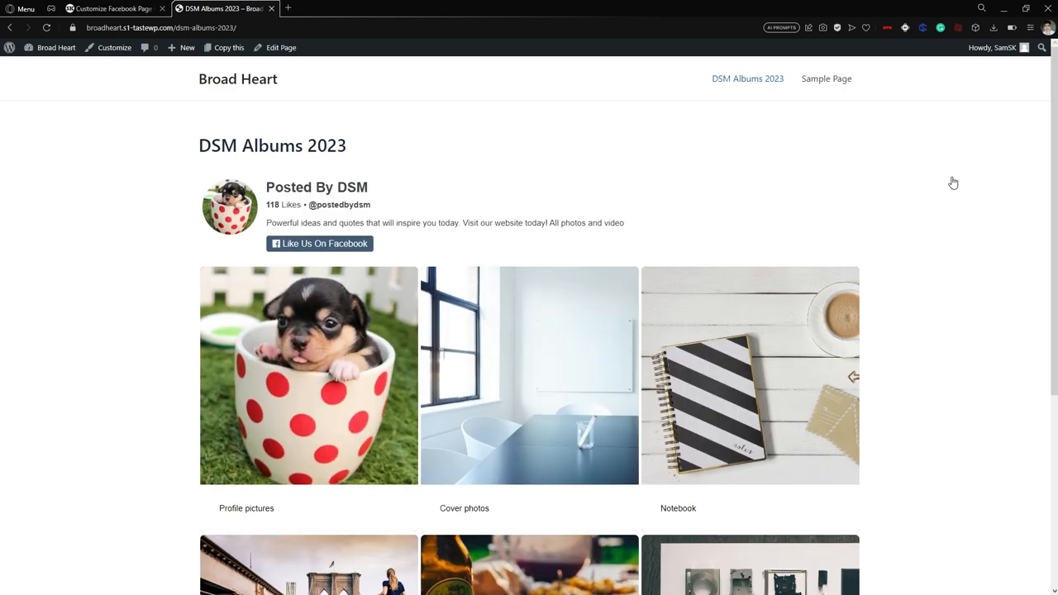
{"action": "scroll", "coordinate": [952, 181], "scroll_direction": "down", "scroll_amount": 4}
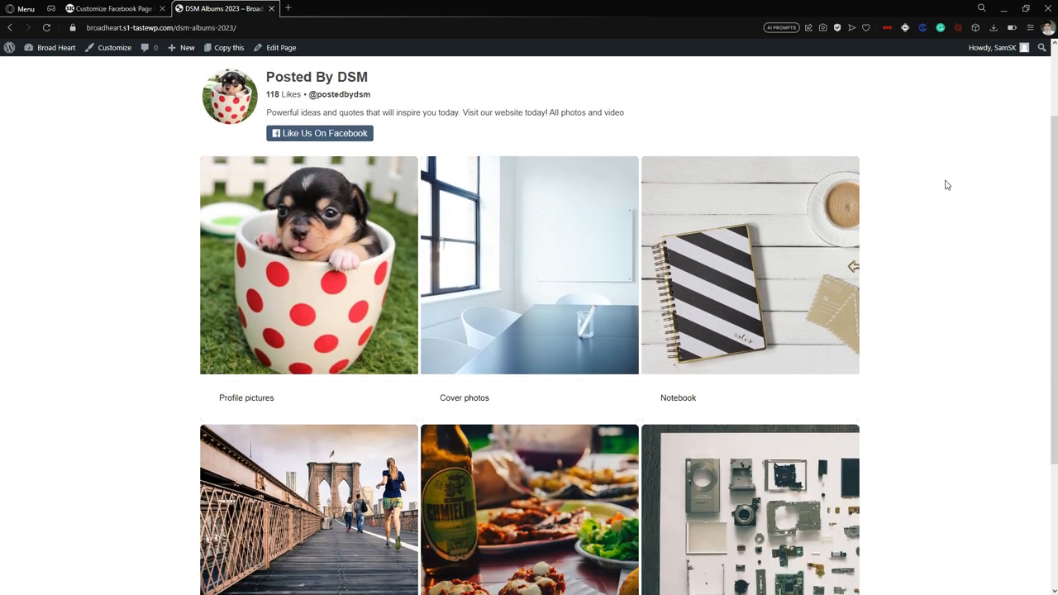
{"action": "scroll", "coordinate": [940, 191], "scroll_direction": "up", "scroll_amount": 4}
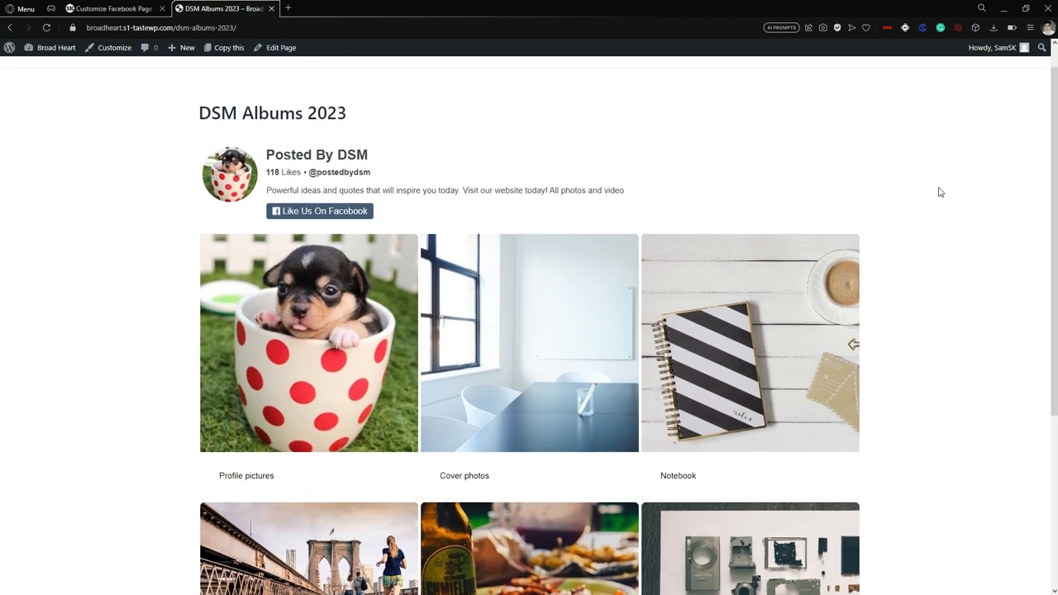
Return to SociableKIT, close the WordPress embedding instructions and look through the widget's preview feed.
{"action": "key", "text": "ctrl+shift+Tab"}
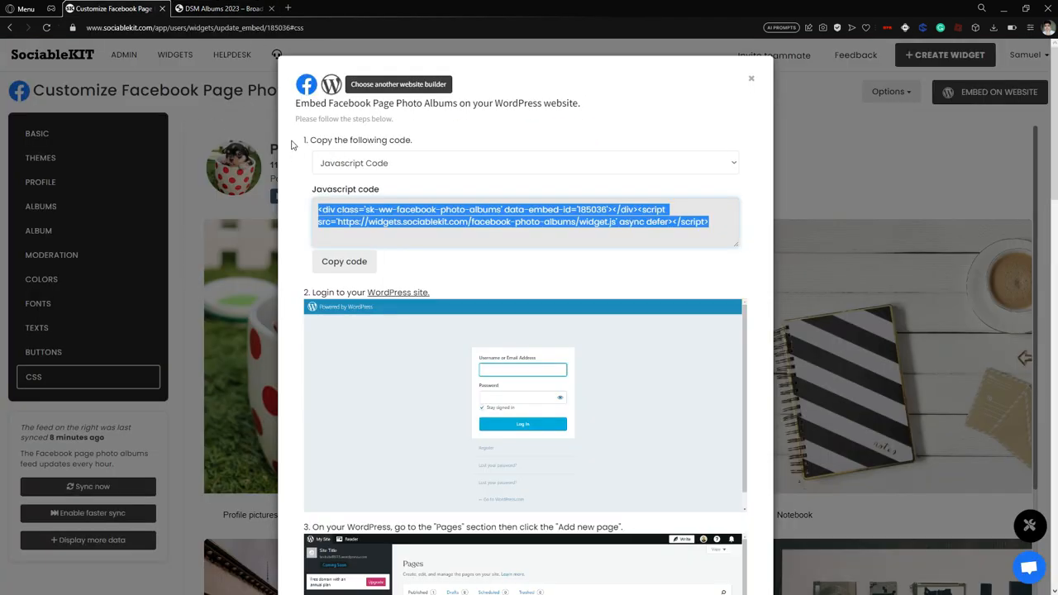
{"action": "left_click", "coordinate": [751, 80]}
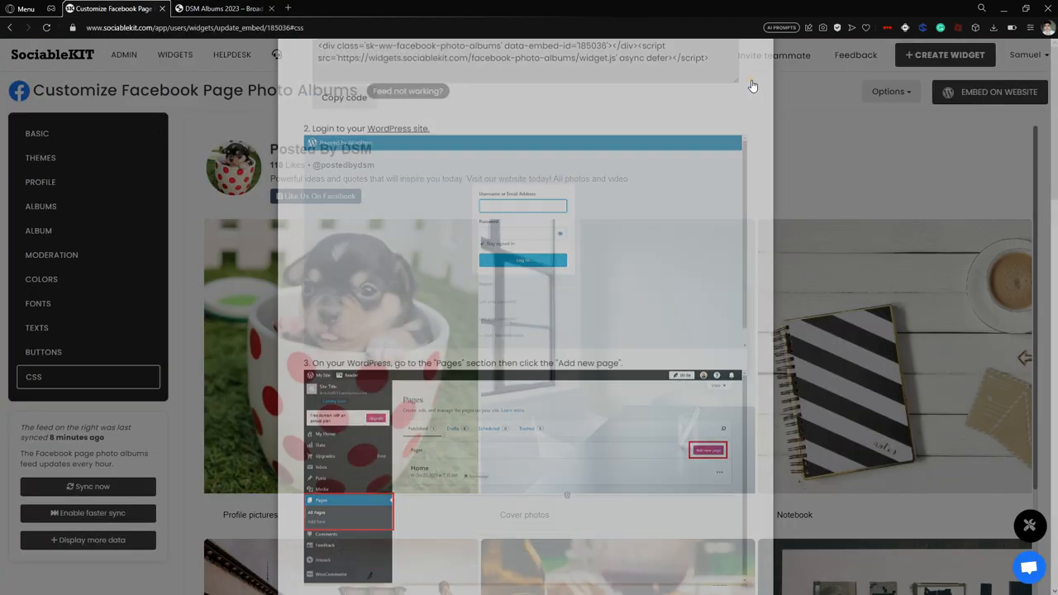
{"action": "scroll", "coordinate": [545, 254], "scroll_direction": "down", "scroll_amount": 3}
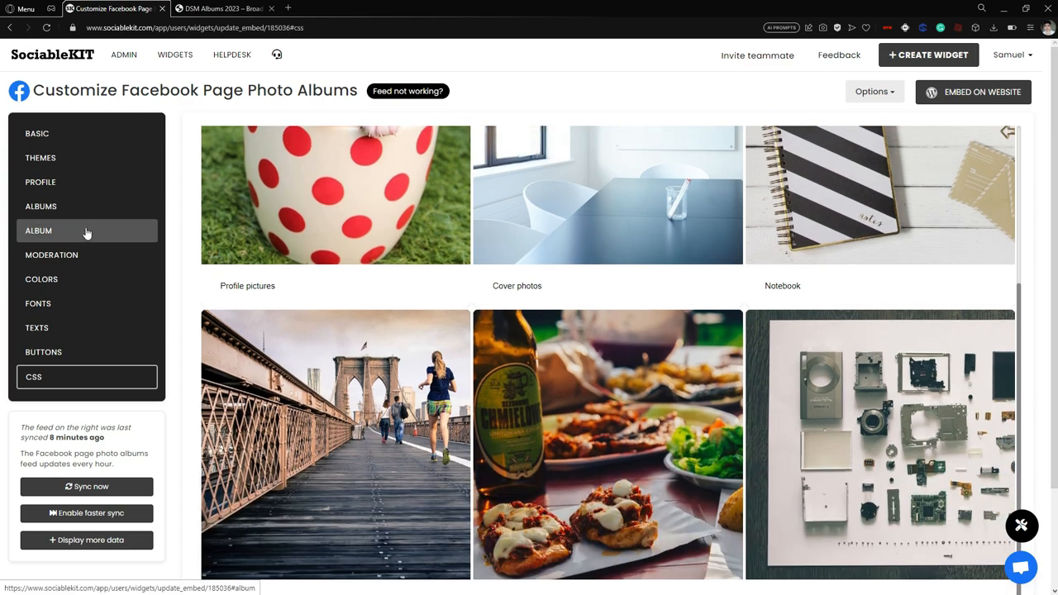
{"action": "scroll", "coordinate": [463, 263], "scroll_direction": "up", "scroll_amount": 1}
{"action": "scroll", "coordinate": [464, 263], "scroll_direction": "up", "scroll_amount": 2}
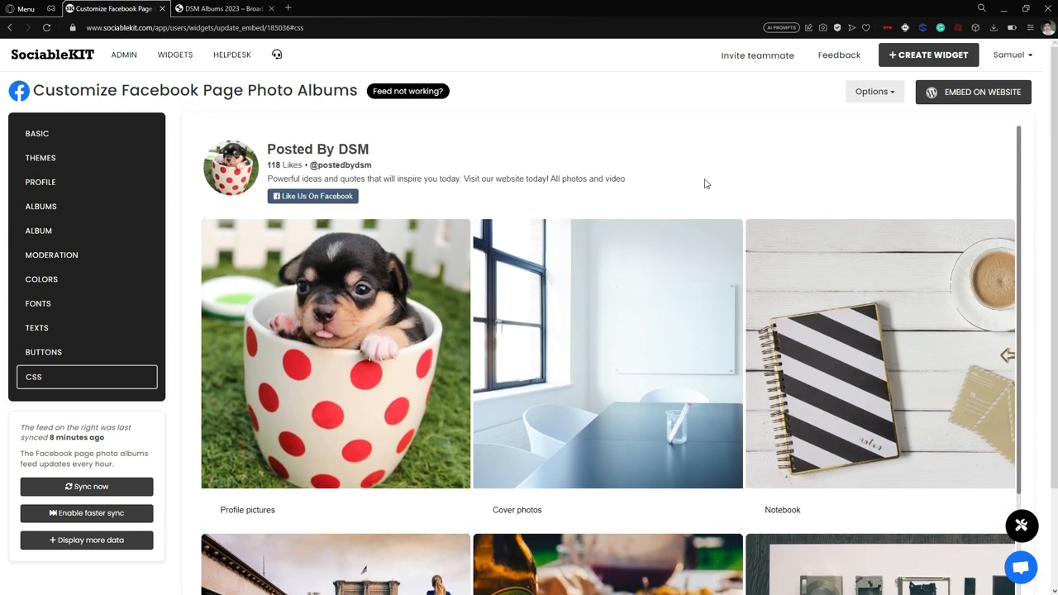
{"action": "scroll", "coordinate": [537, 239], "scroll_direction": "down", "scroll_amount": 3}
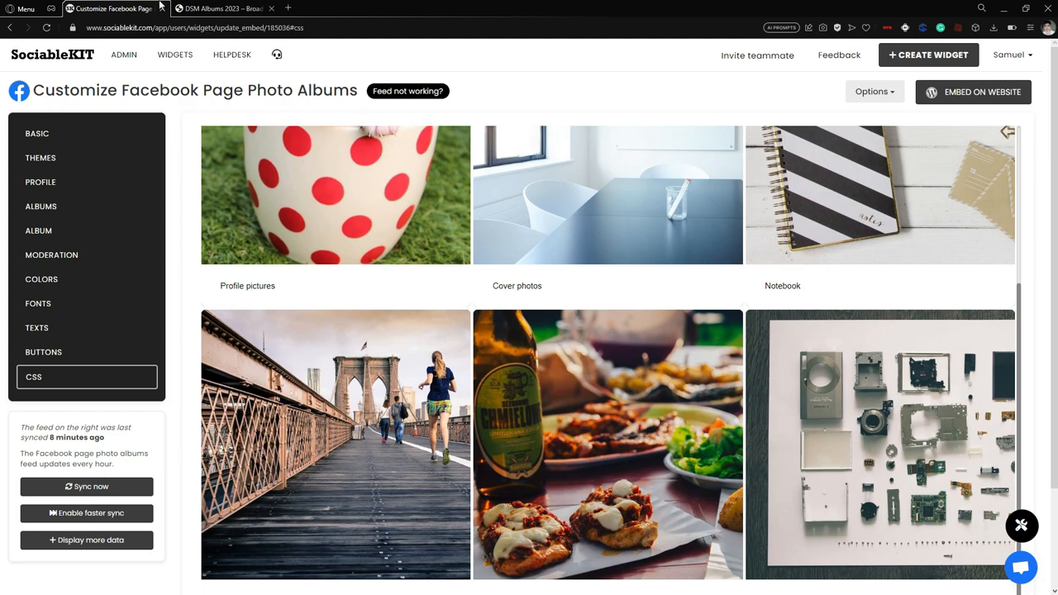
Compare the album feed on the published DSM Albums 2023 page with the SociableKIT preview.
{"action": "left_click", "coordinate": [186, 8]}
{"action": "scroll", "coordinate": [506, 283], "scroll_direction": "down", "scroll_amount": 5}
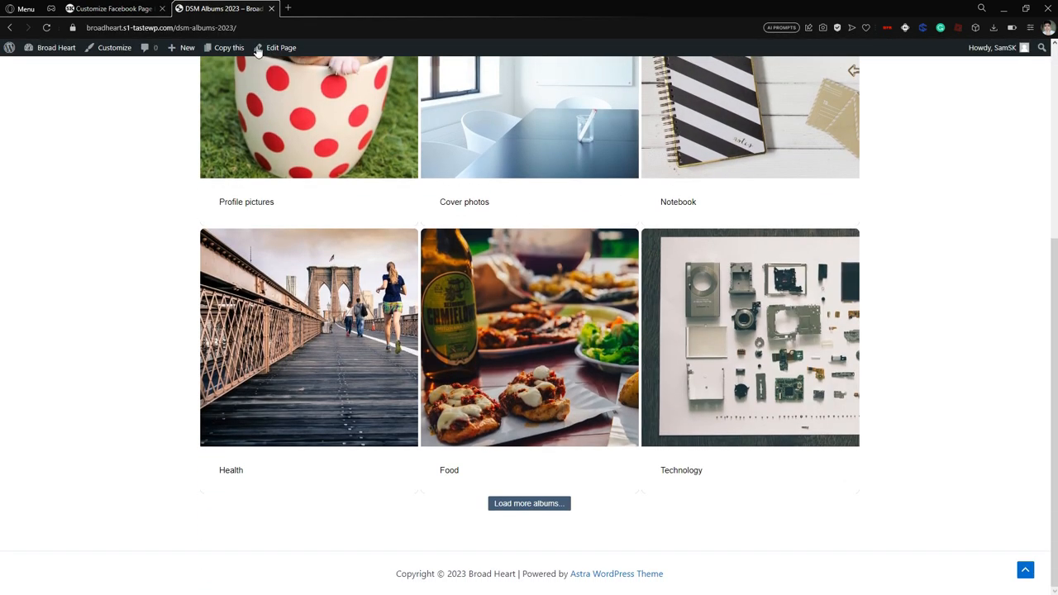
{"action": "left_click", "coordinate": [111, 8]}
{"action": "scroll", "coordinate": [393, 196], "scroll_direction": "up", "scroll_amount": 2}
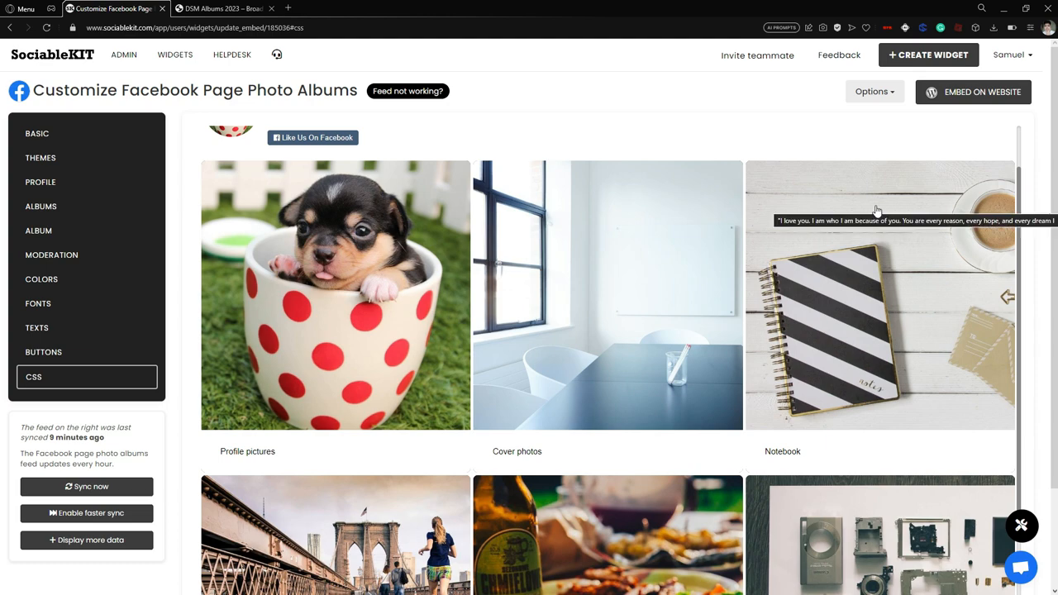
{"action": "scroll", "coordinate": [860, 208], "scroll_direction": "down", "scroll_amount": 3}
{"action": "key", "text": "ctrl+Tab"}
{"action": "scroll", "coordinate": [514, 186], "scroll_direction": "up", "scroll_amount": 3}
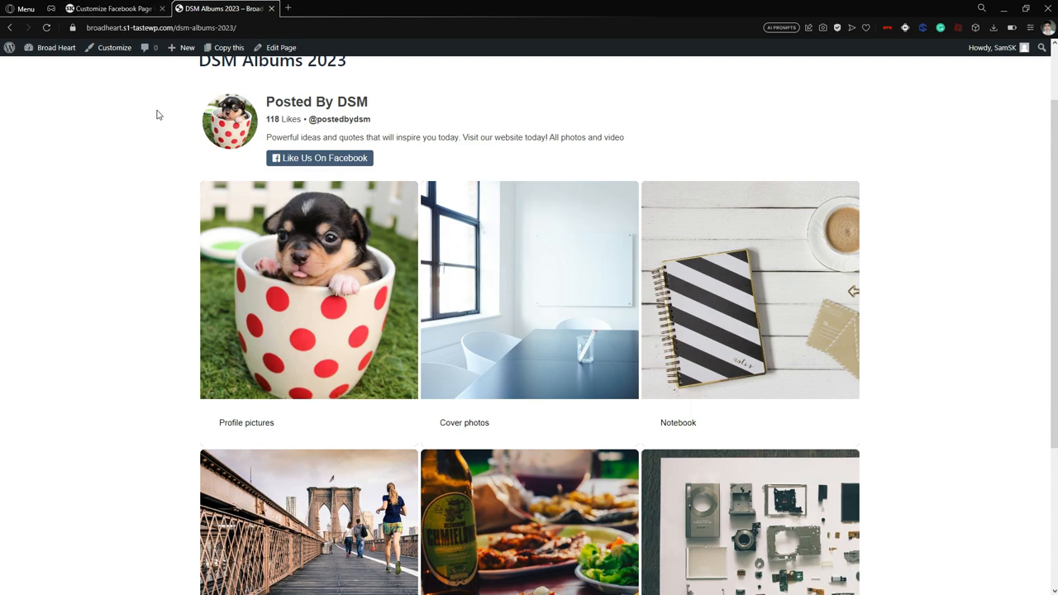
Examine the page description and albums on the published page, then go back to the SociableKIT widget customization.
{"action": "left_click_drag", "start_coordinate": [265, 137], "coordinate": [674, 142]}
{"action": "left_click", "coordinate": [725, 143]}
{"action": "scroll", "coordinate": [698, 144], "scroll_direction": "up", "scroll_amount": 1}
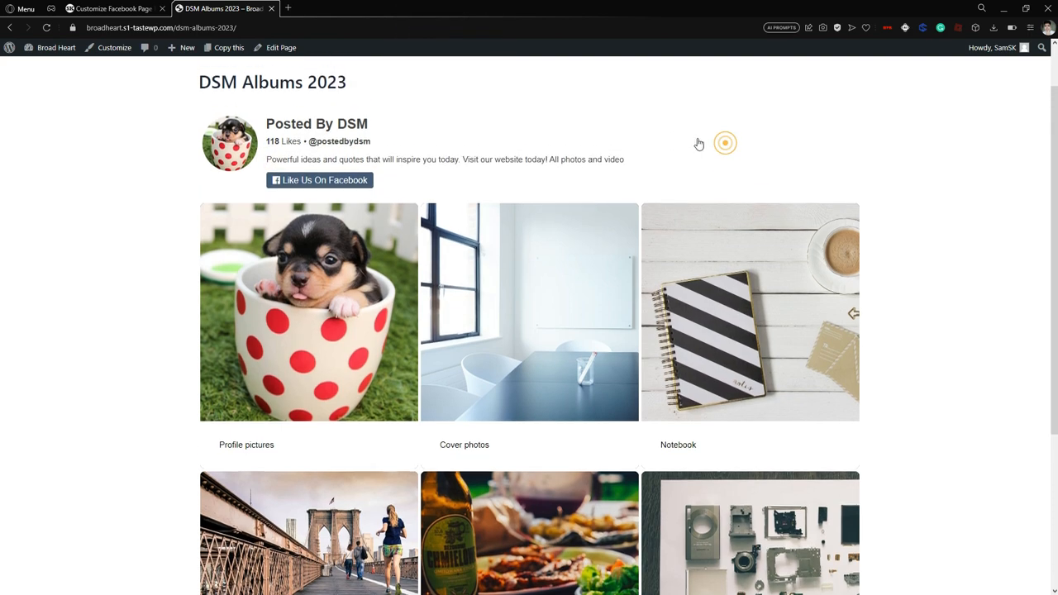
{"action": "scroll", "coordinate": [700, 145], "scroll_direction": "up", "scroll_amount": 1}
{"action": "scroll", "coordinate": [689, 153], "scroll_direction": "down", "scroll_amount": 1}
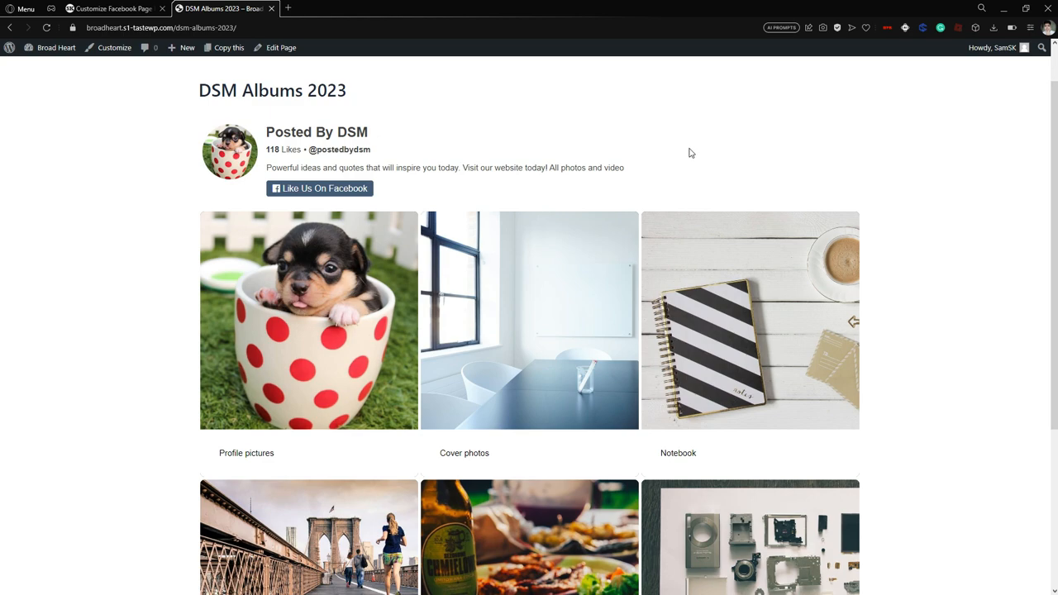
{"action": "scroll", "coordinate": [691, 153], "scroll_direction": "down", "scroll_amount": 3}
{"action": "scroll", "coordinate": [799, 168], "scroll_direction": "up", "scroll_amount": 4}
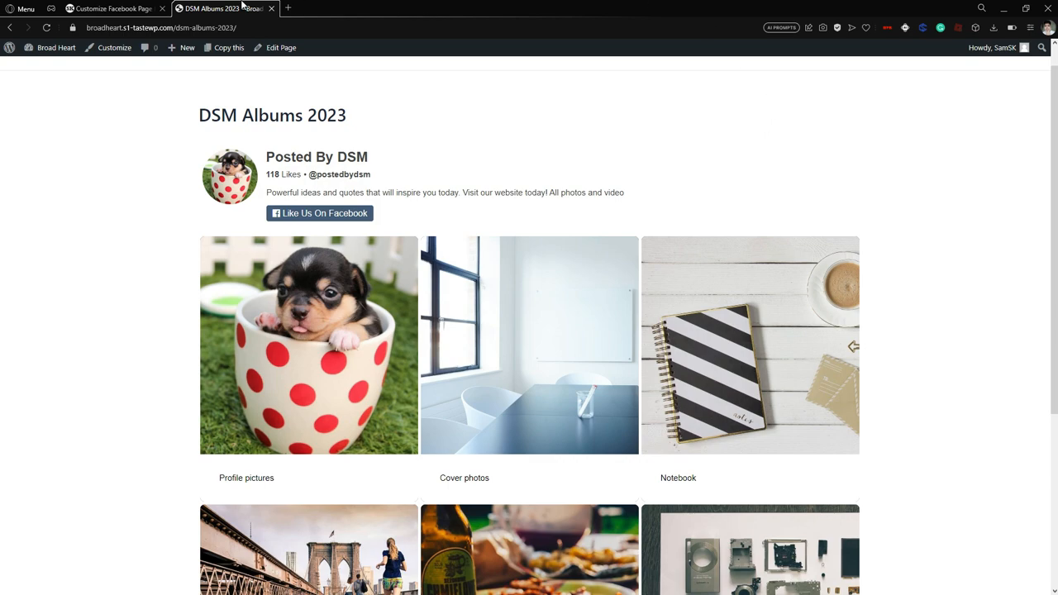
{"action": "left_click", "coordinate": [107, 8]}
{"action": "left_click", "coordinate": [219, 8]}
{"action": "left_click", "coordinate": [111, 8]}
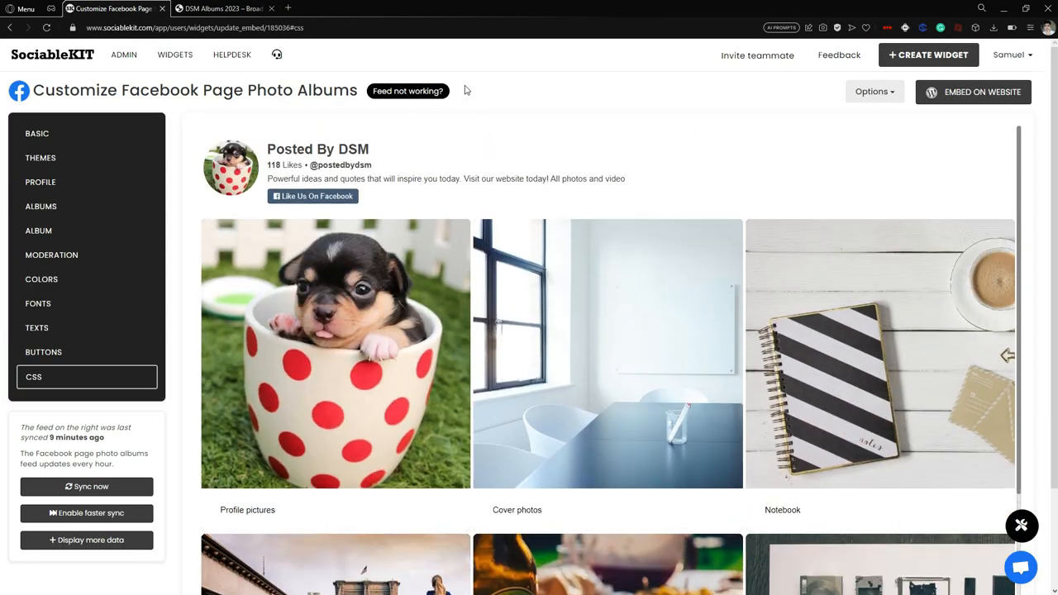
Open sociablekit.com in a new tab and go to its Plans & Pricing page.
{"action": "left_click", "coordinate": [287, 8]}
{"action": "type", "text": "SOciablekit.com"}
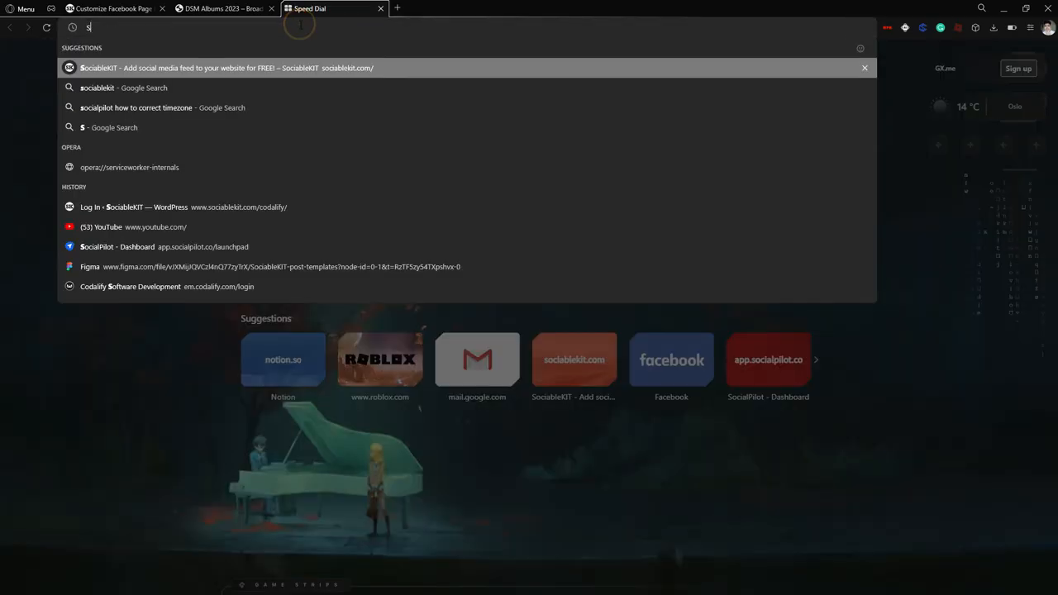
{"action": "key", "text": "Return"}
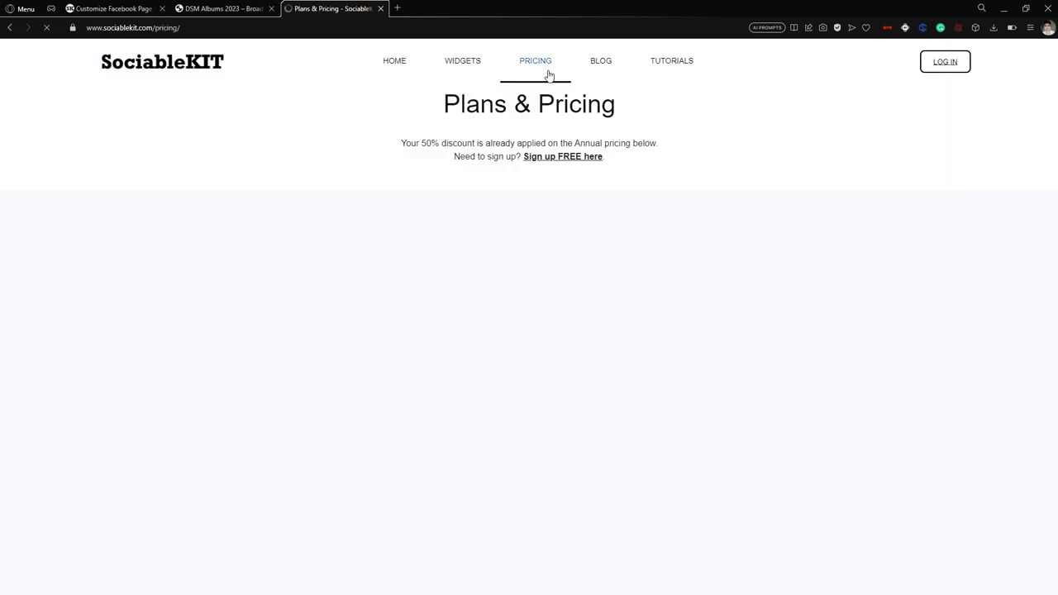
Compare the annual prices and features of the Free, Starter Kit 1 and Business Kit 1 plans.
{"action": "scroll", "coordinate": [433, 193], "scroll_direction": "down", "scroll_amount": 1}
{"action": "scroll", "coordinate": [460, 147], "scroll_direction": "up", "scroll_amount": 1}
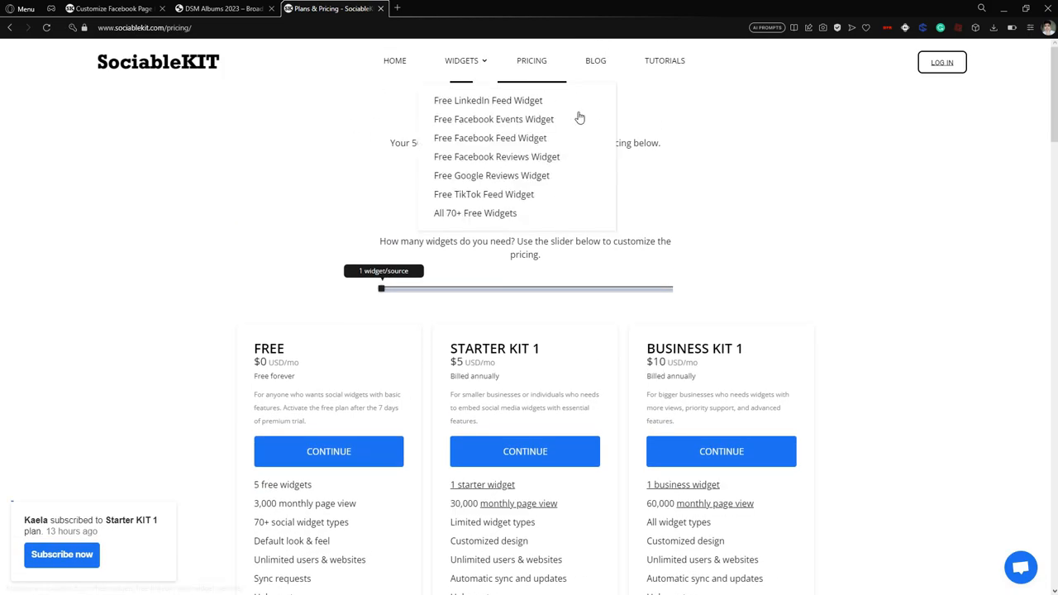
{"action": "scroll", "coordinate": [163, 191], "scroll_direction": "down", "scroll_amount": 1}
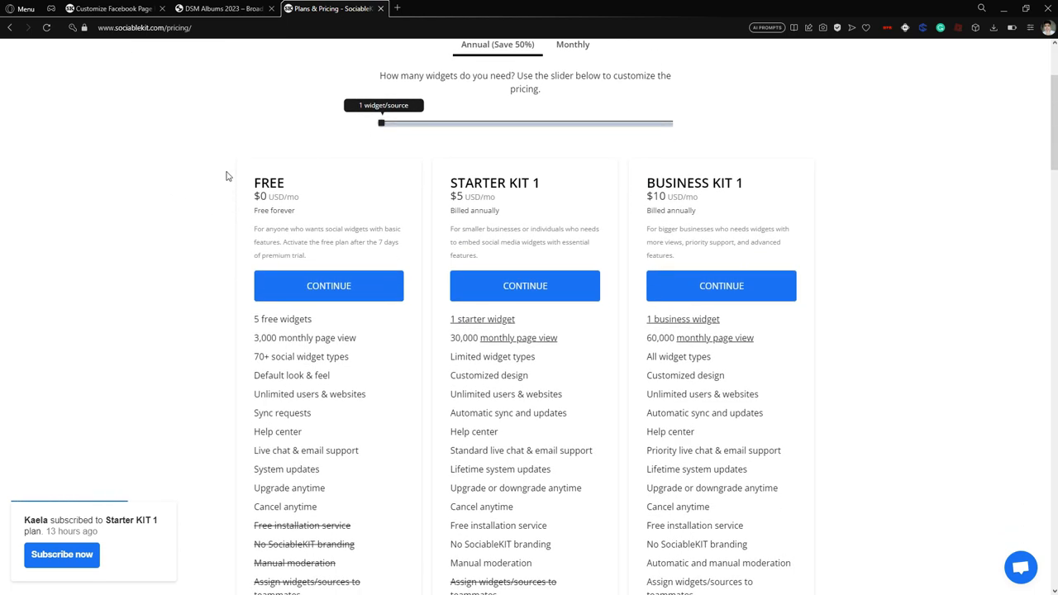
{"action": "scroll", "coordinate": [302, 218], "scroll_direction": "down", "scroll_amount": 2}
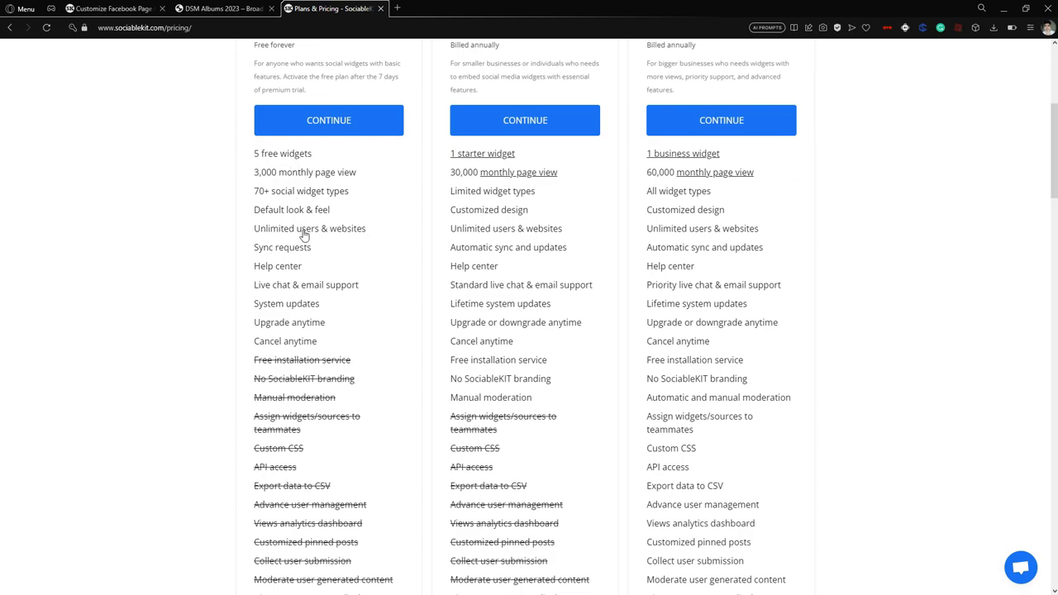
{"action": "scroll", "coordinate": [333, 339], "scroll_direction": "down", "scroll_amount": 1}
{"action": "scroll", "coordinate": [331, 322], "scroll_direction": "up", "scroll_amount": 3}
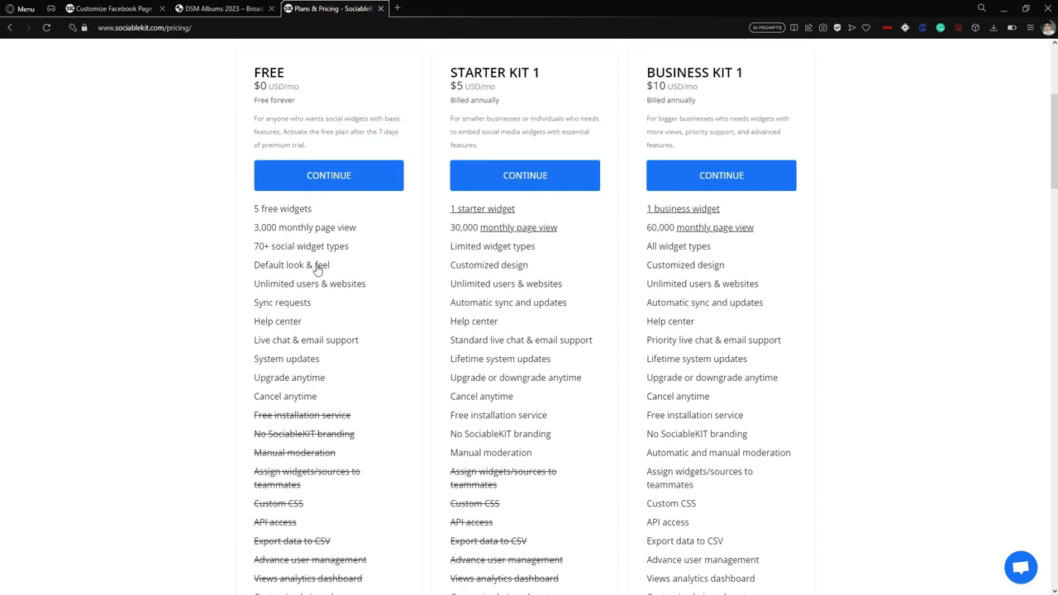
{"action": "scroll", "coordinate": [505, 207], "scroll_direction": "down", "scroll_amount": 1}
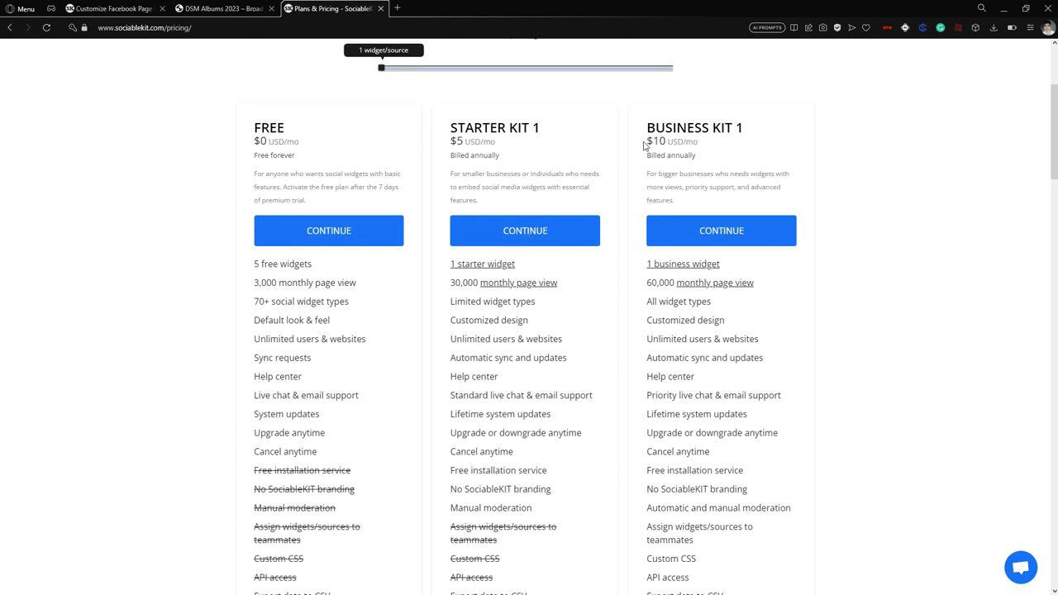
{"action": "scroll", "coordinate": [835, 157], "scroll_direction": "up", "scroll_amount": 2}
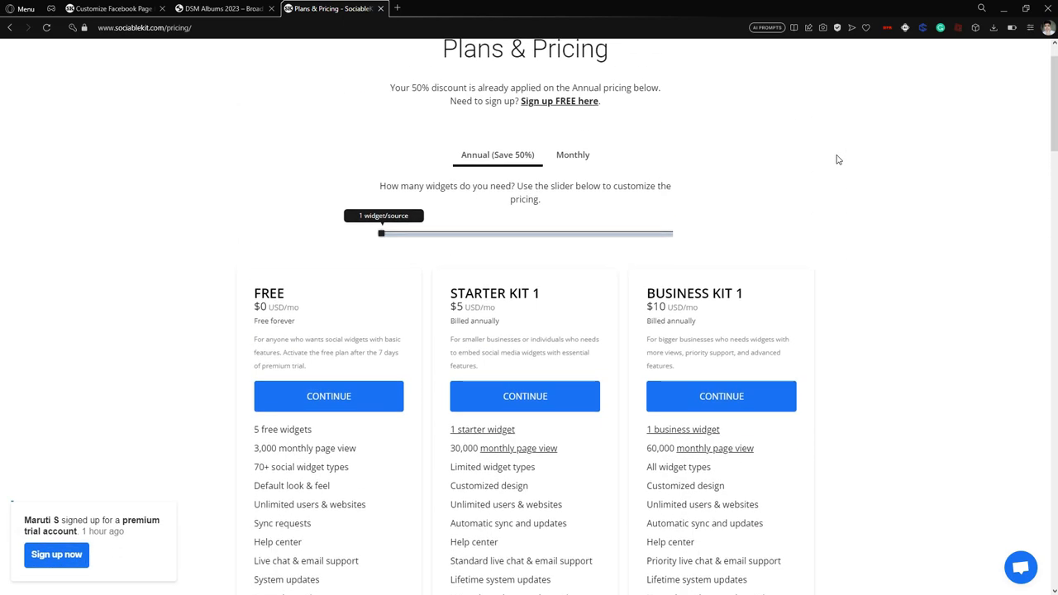